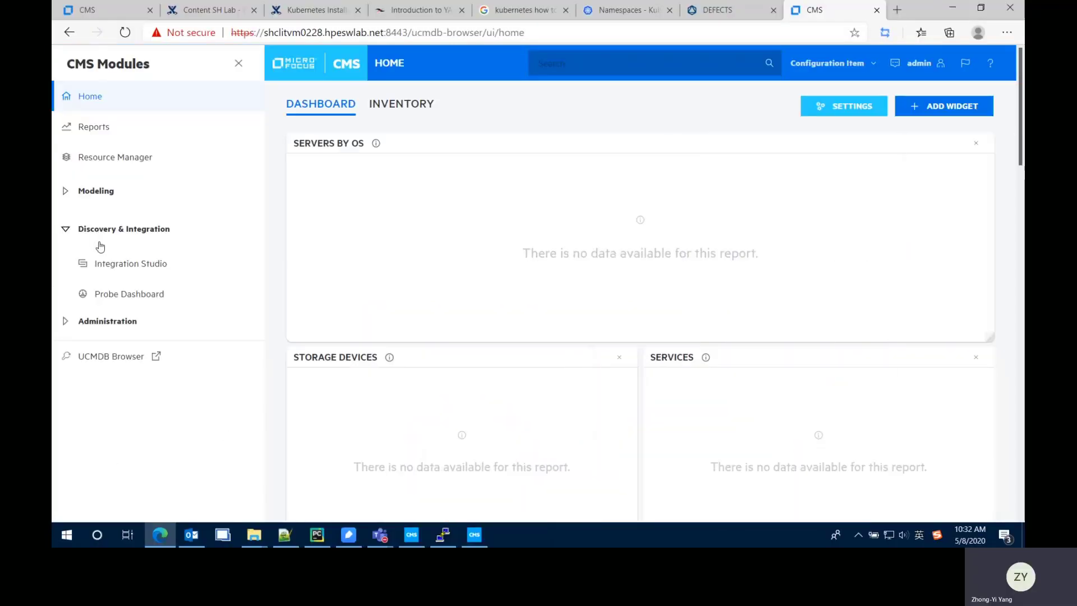
- Start a new HTTP Protocol credential from the Probe Setup credentials list
click(125, 324)
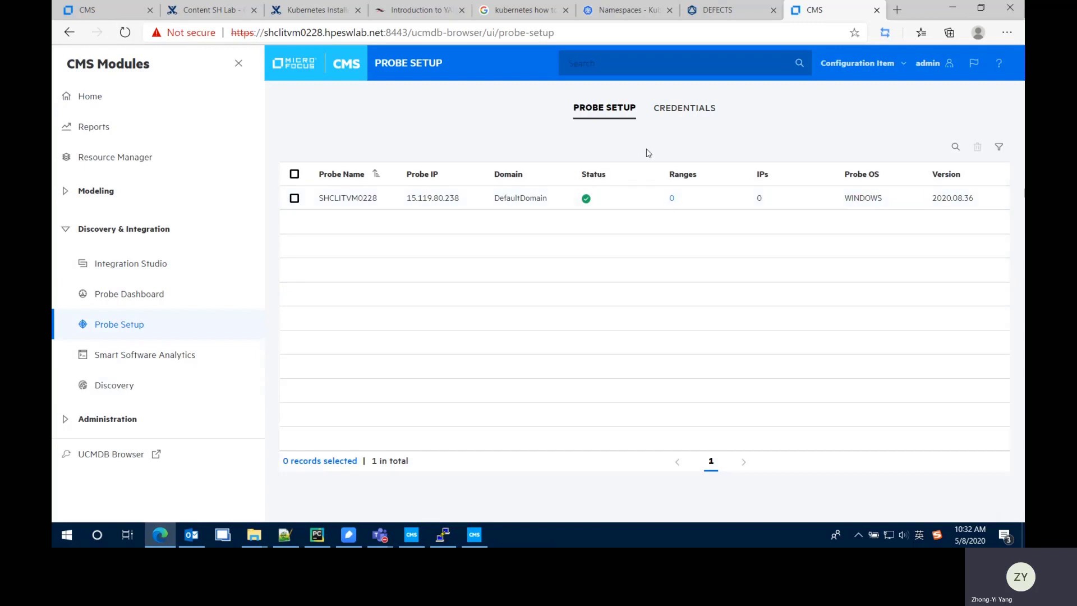
click(684, 107)
click(953, 146)
click(897, 128)
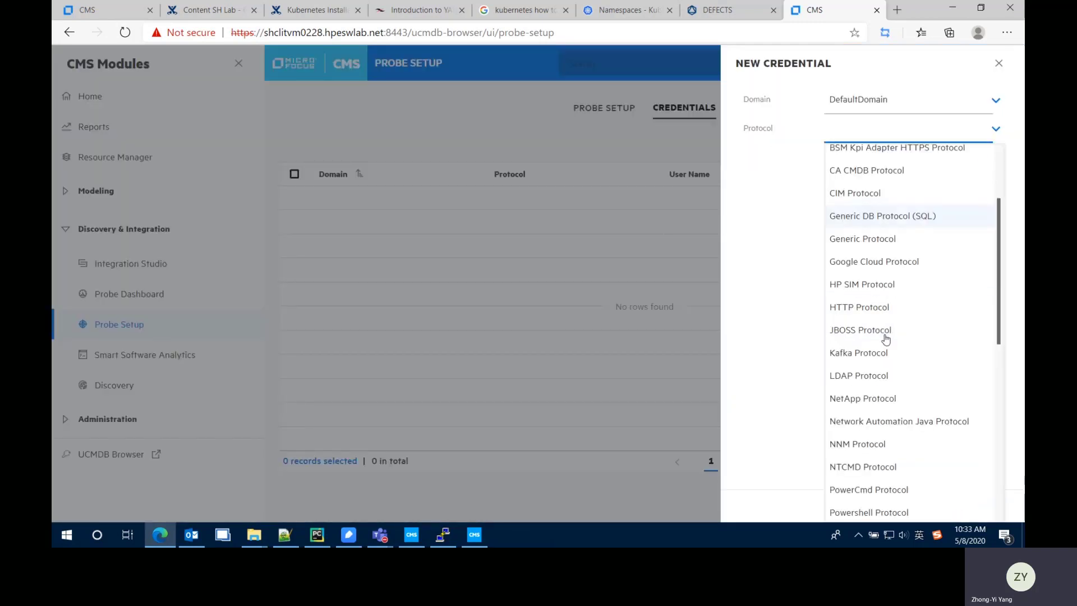
scroll(886, 339, down, 2)
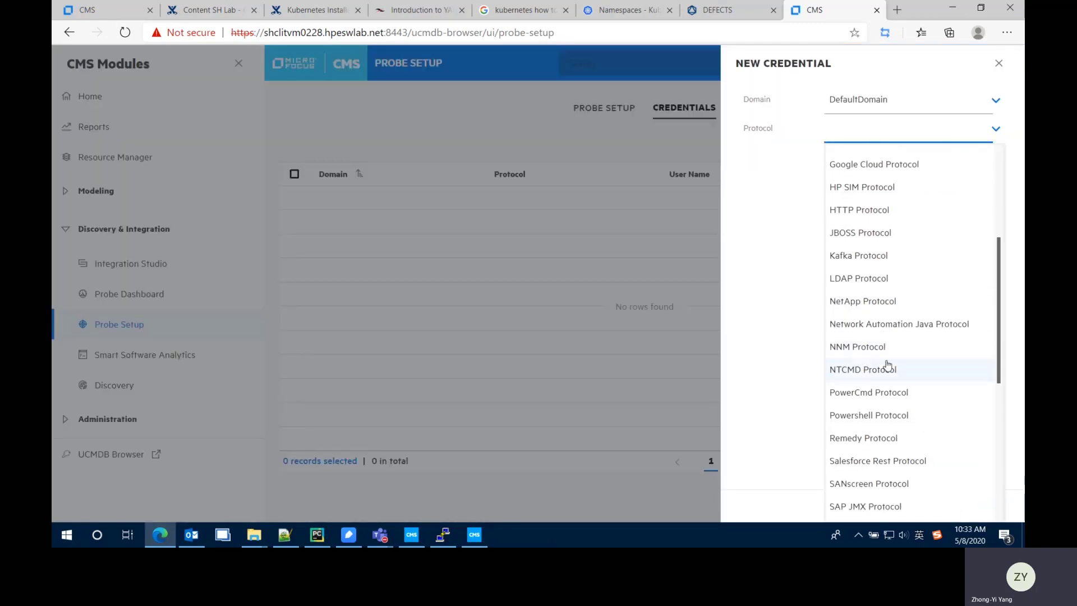
click(869, 217)
- Label the credential 'K8S discovery', paste the cluster's bearer token into Basic Properties, and save
click(842, 155)
text(K8S )
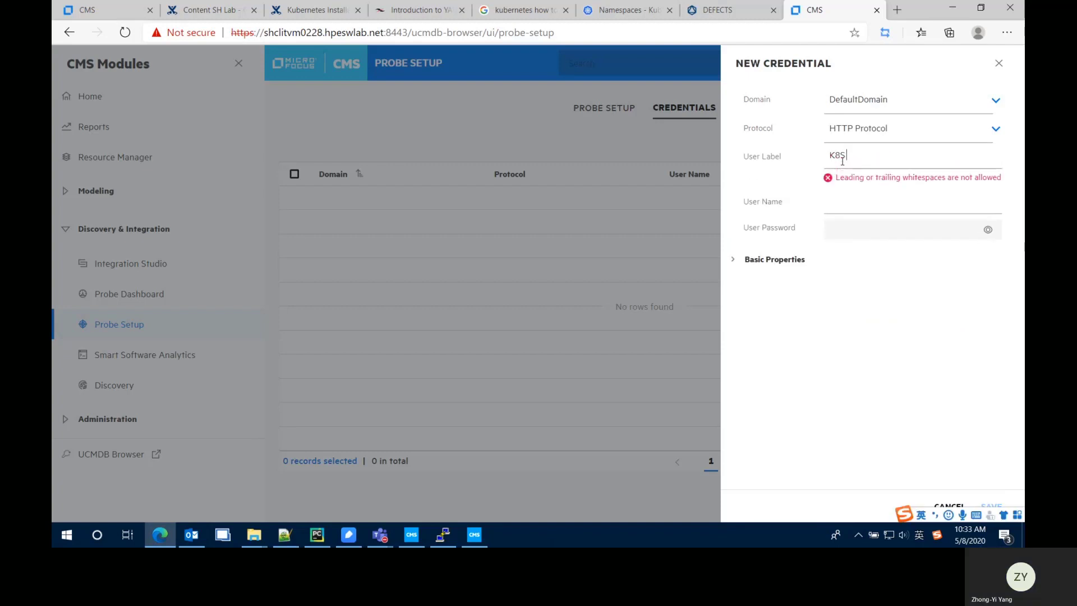
text(disc)
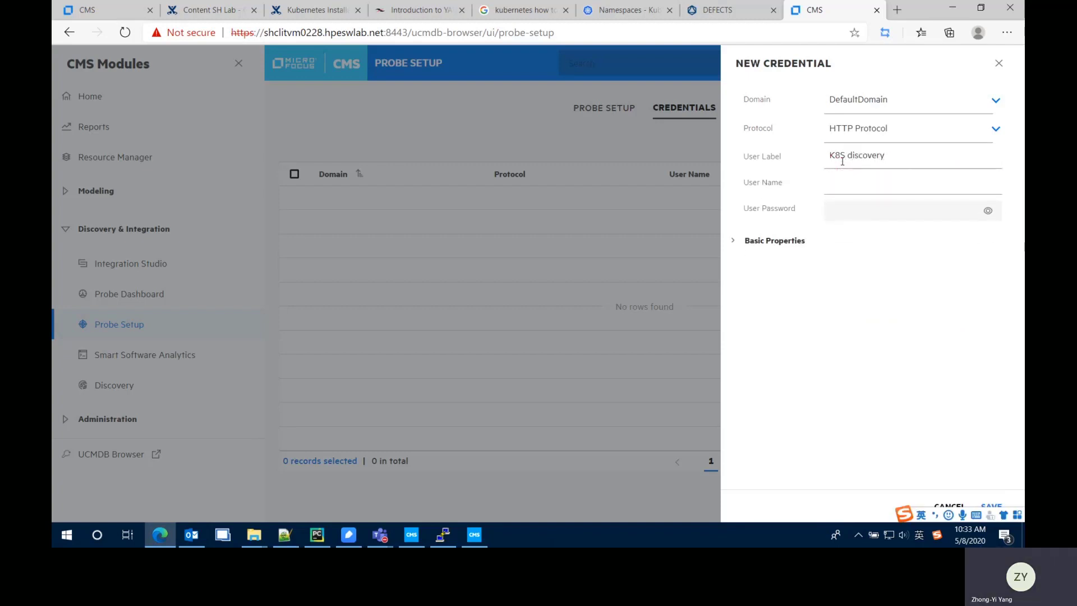
text(overy)
click(748, 241)
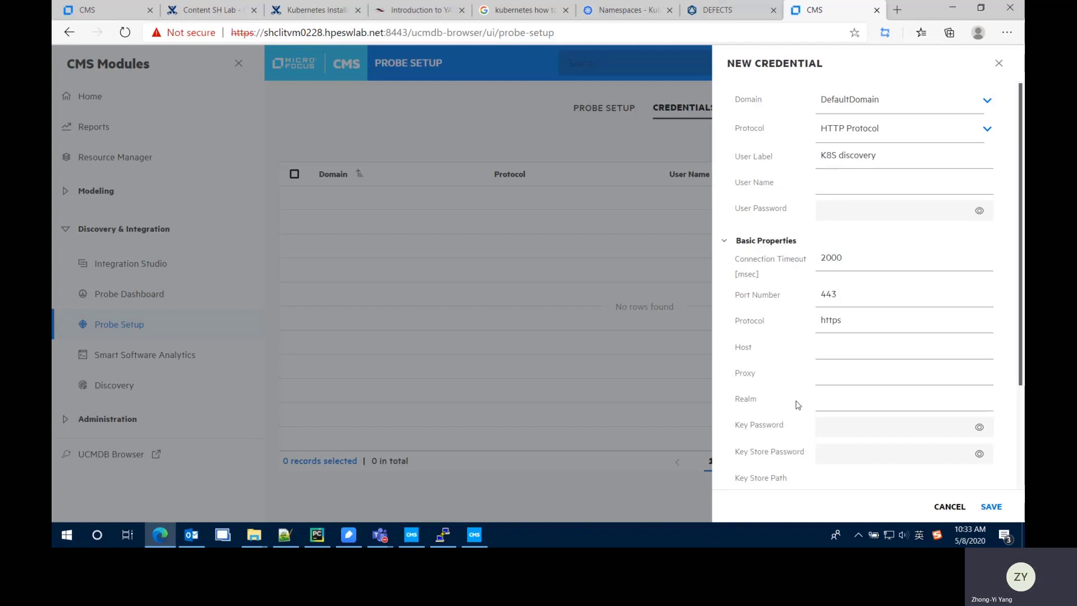
scroll(798, 405, down, 3)
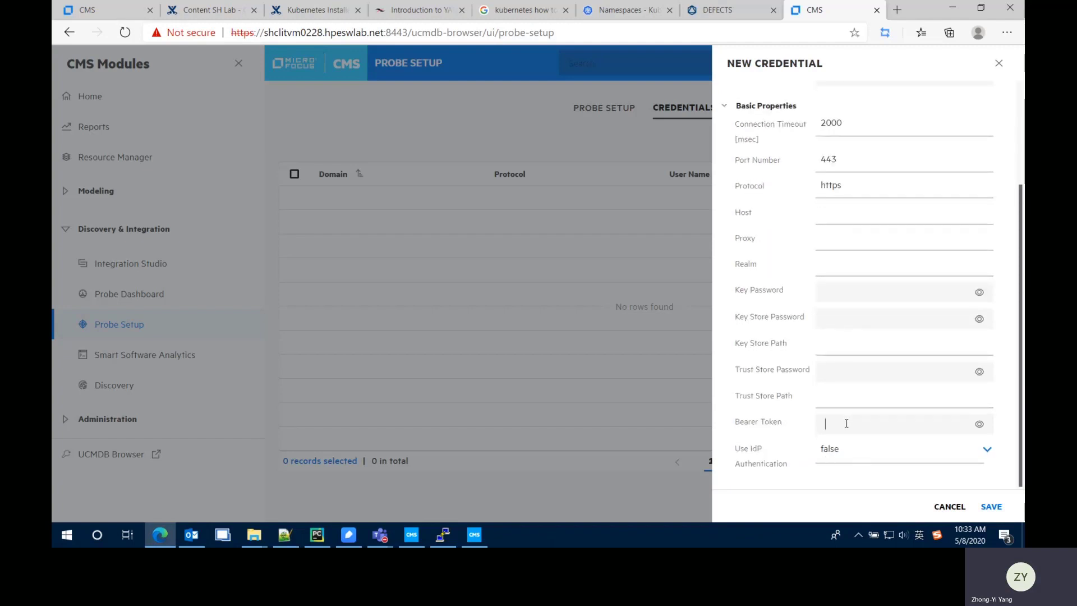
click(285, 535)
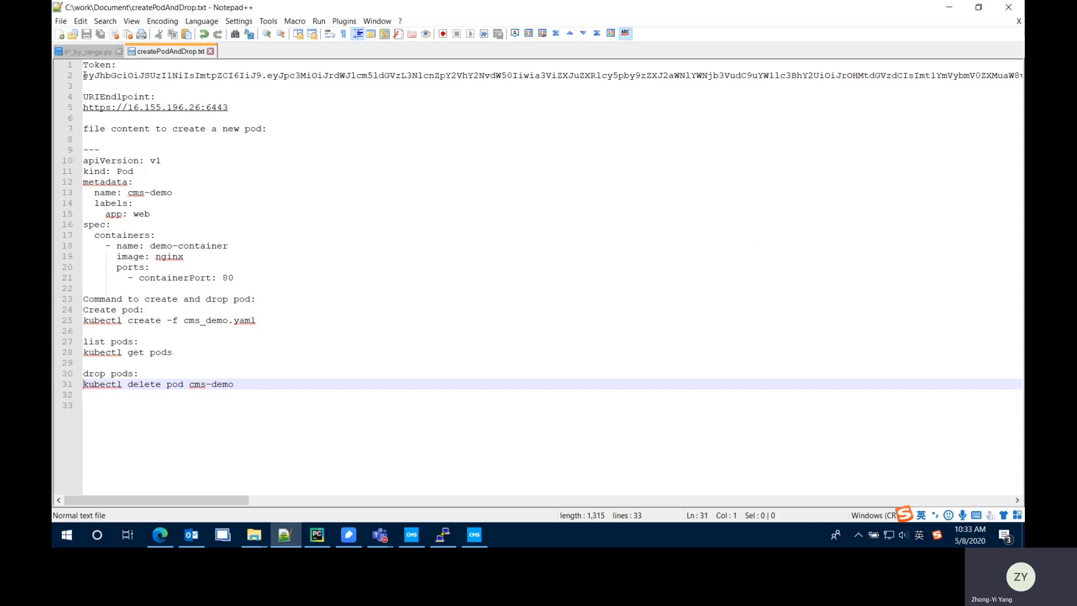
click(285, 535)
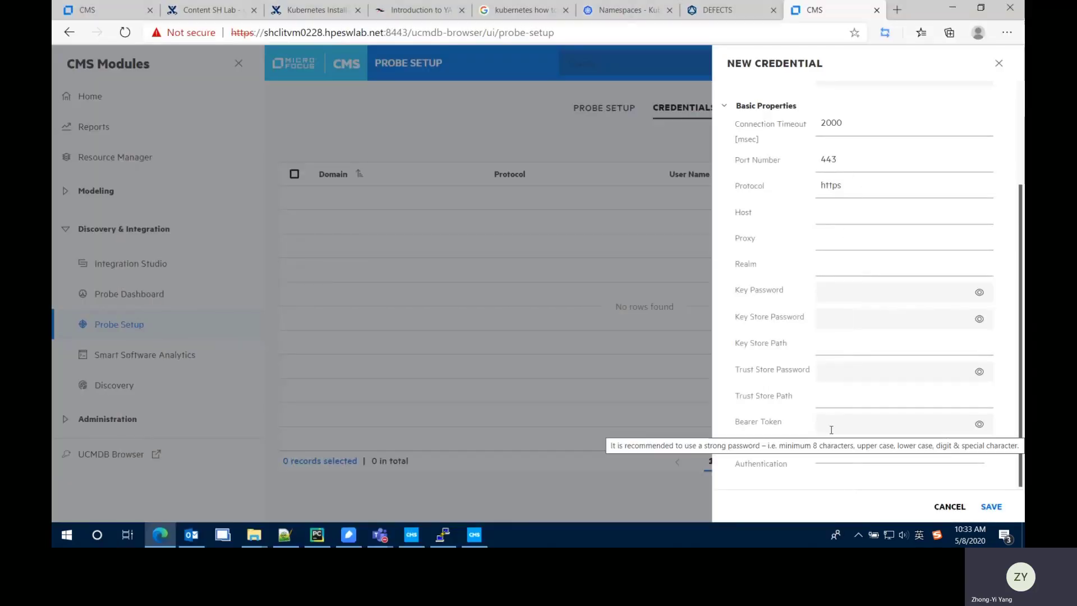
key(ctrl+v)
click(995, 509)
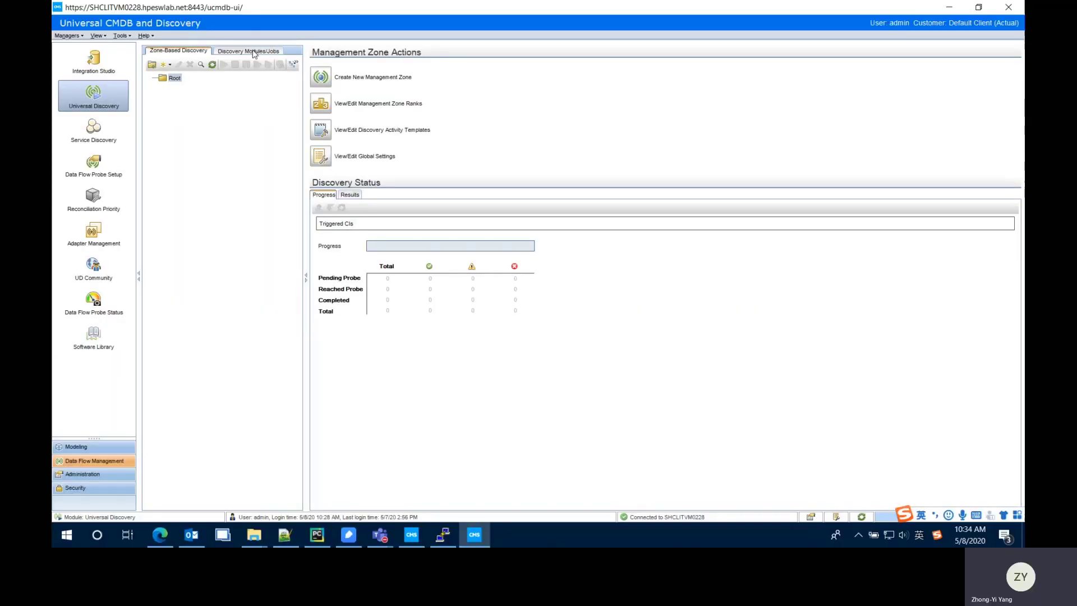
- Go to the adapter of Manual UriEndpoint Discovery under Network Infrastructure > Basic
click(253, 50)
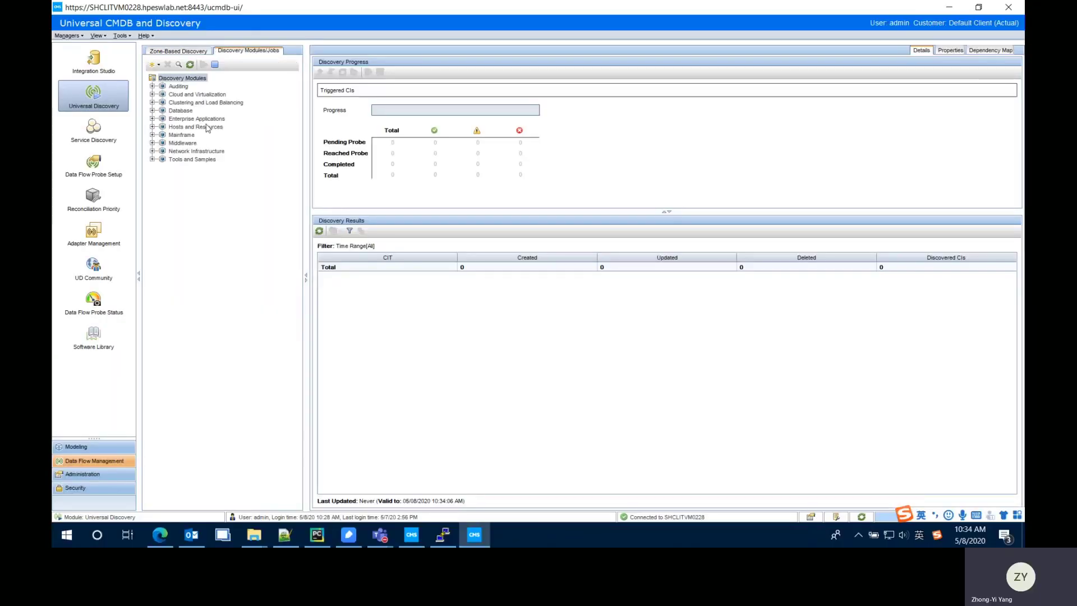
click(152, 150)
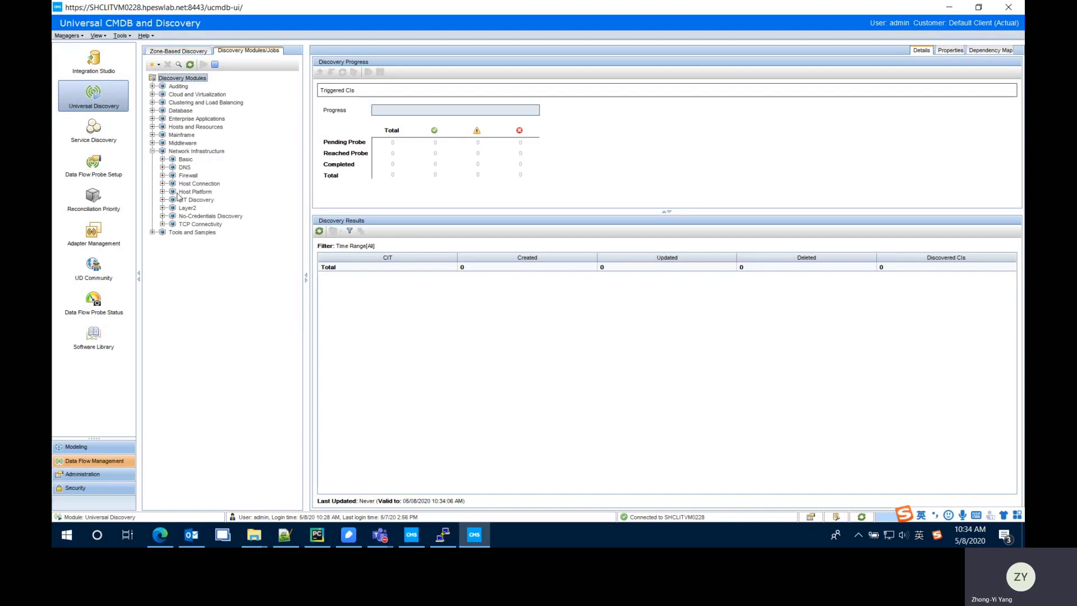
click(162, 159)
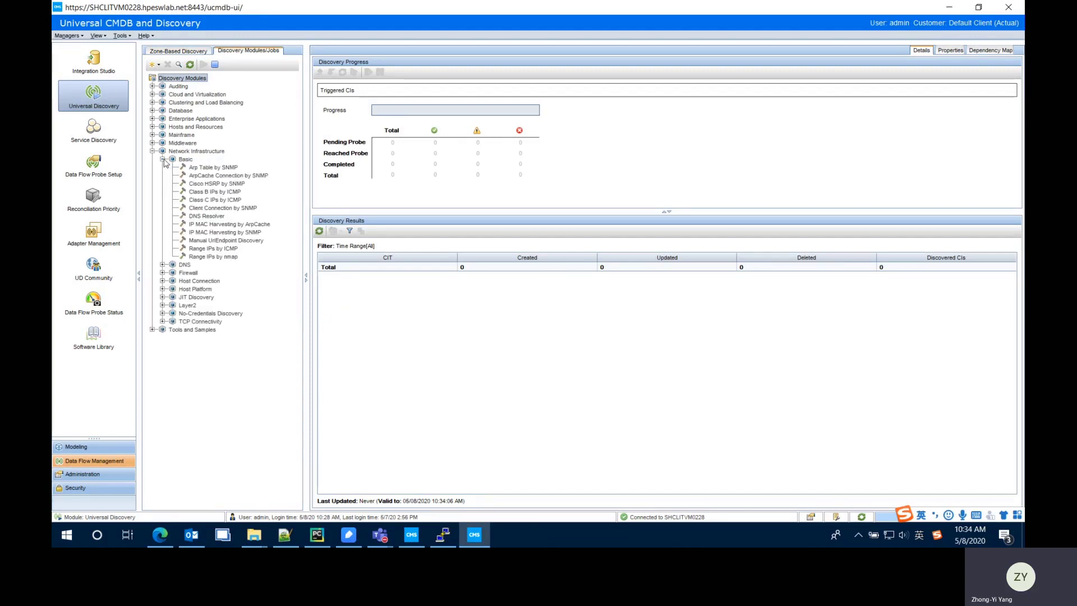
right_click(251, 242)
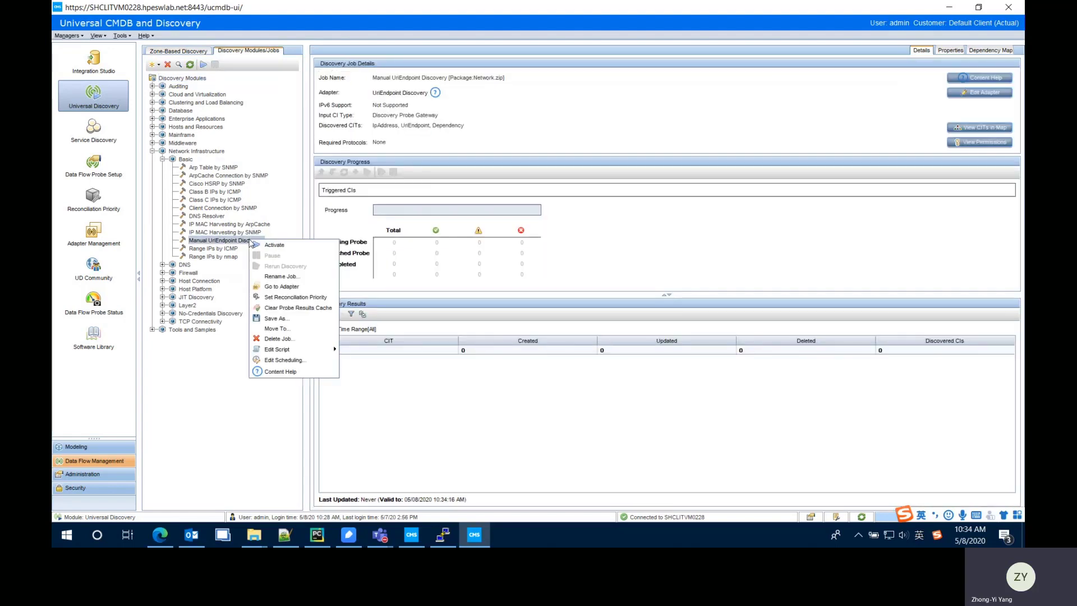
click(298, 293)
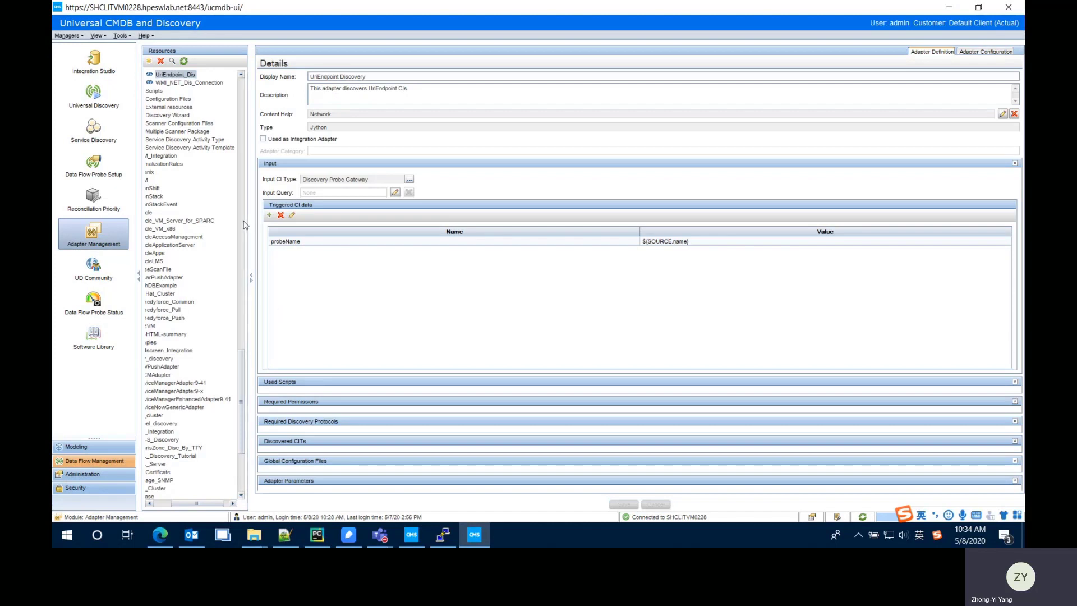
drag(246, 224, 283, 236)
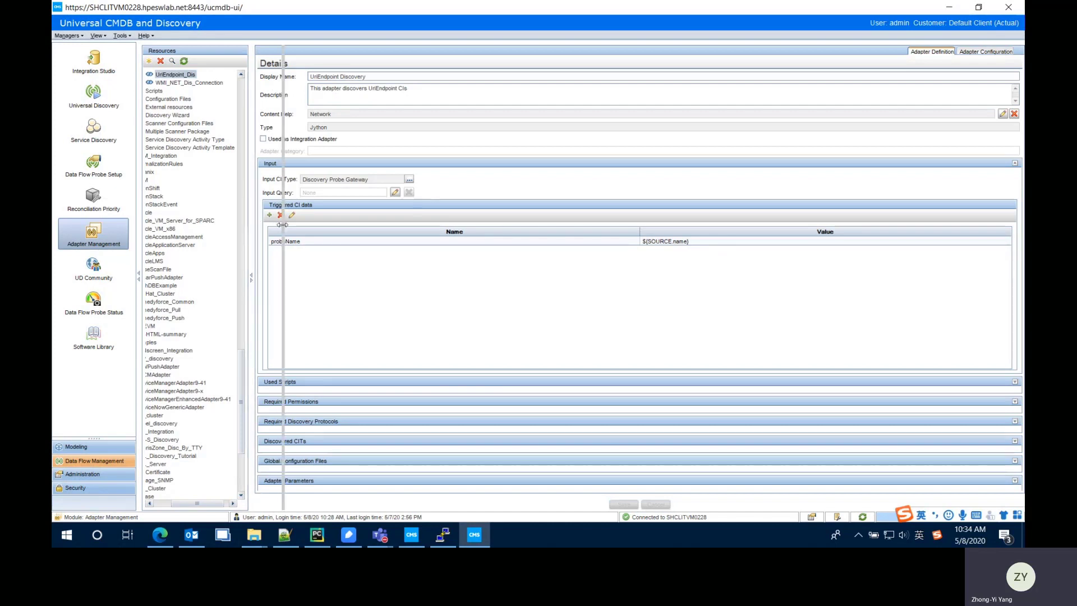
- Open UriEndpointConfiguration.xml from Configuration Files and paste in a new dataflowprobe block
double_click(162, 101)
click(233, 132)
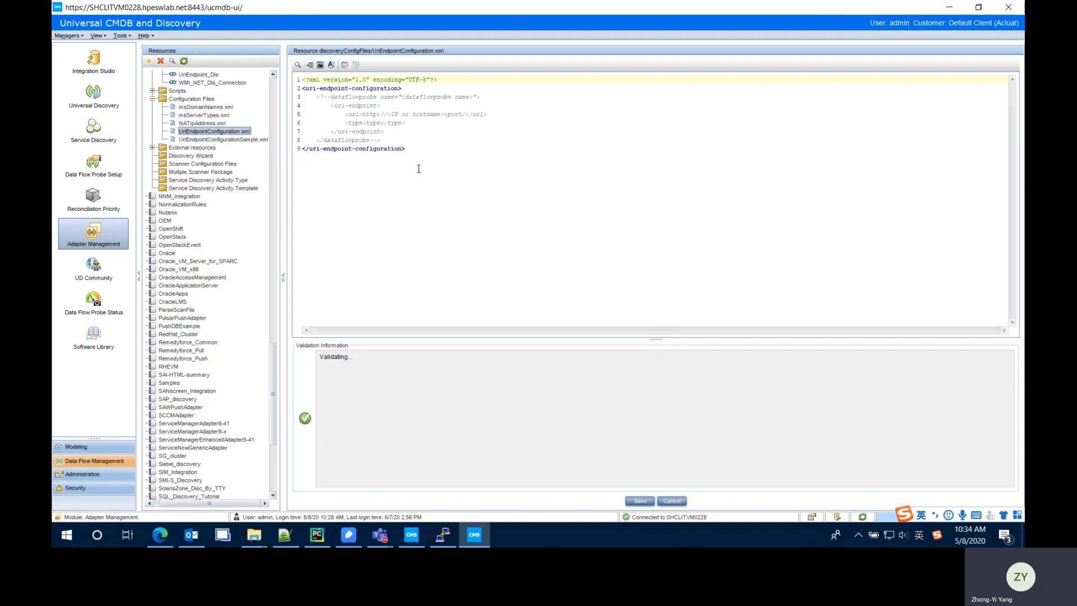
text(<!--dataflowprobe name="<dataflowprobe name>"> <uri-endpoint> <url>http://<ip or hostname of kuberenetes>:<port></url> <type>kubernetes</type> </uri-endpoint> </dataflowprobe-->)
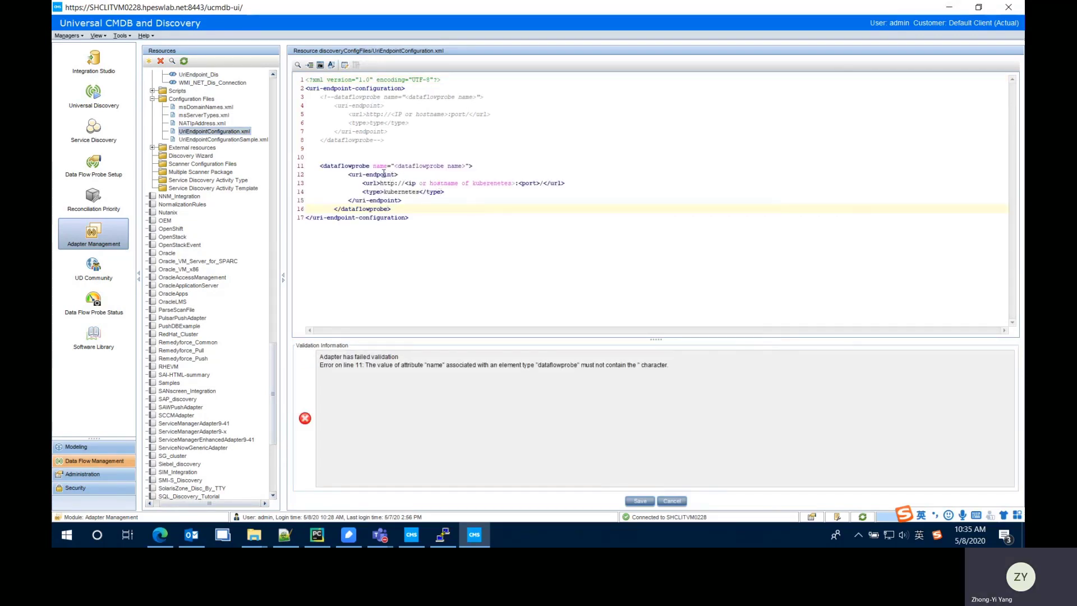
drag(381, 183, 534, 184)
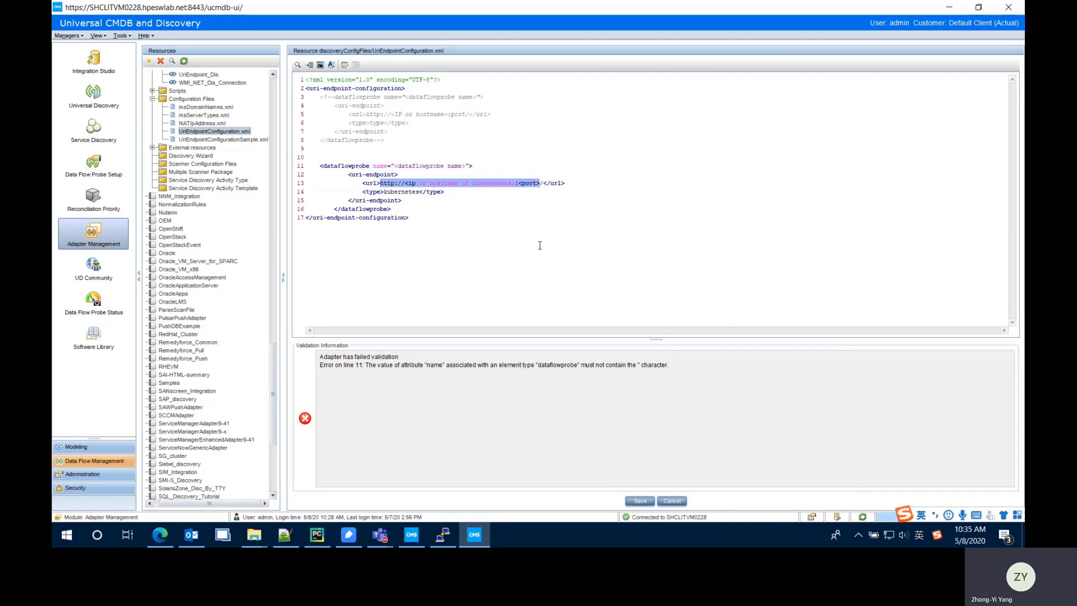
text(https://16.155.196.26:6443)
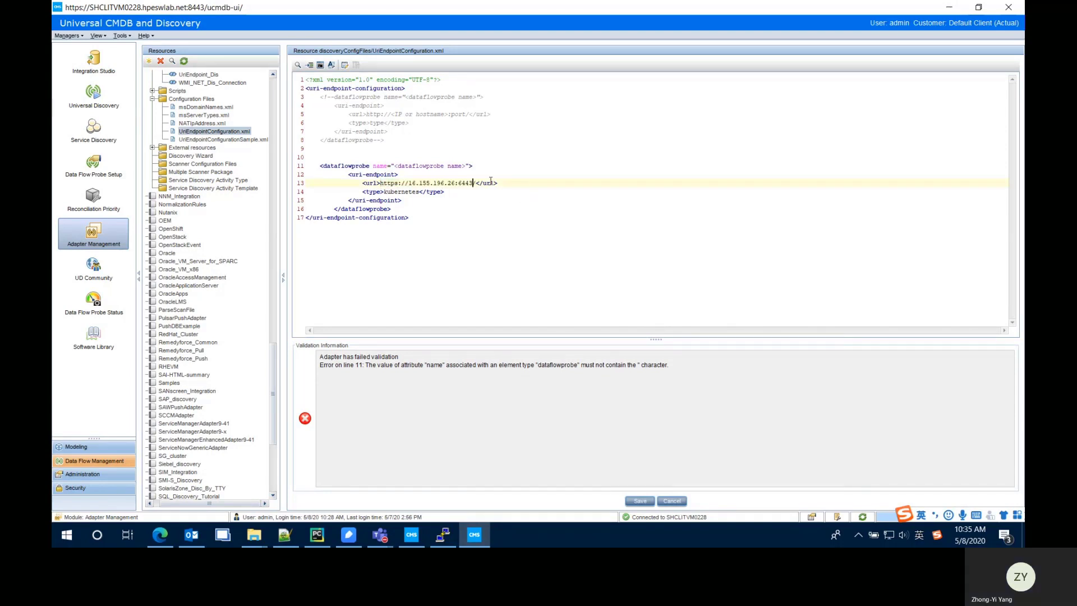
drag(466, 164, 395, 166)
key(BackSpace)
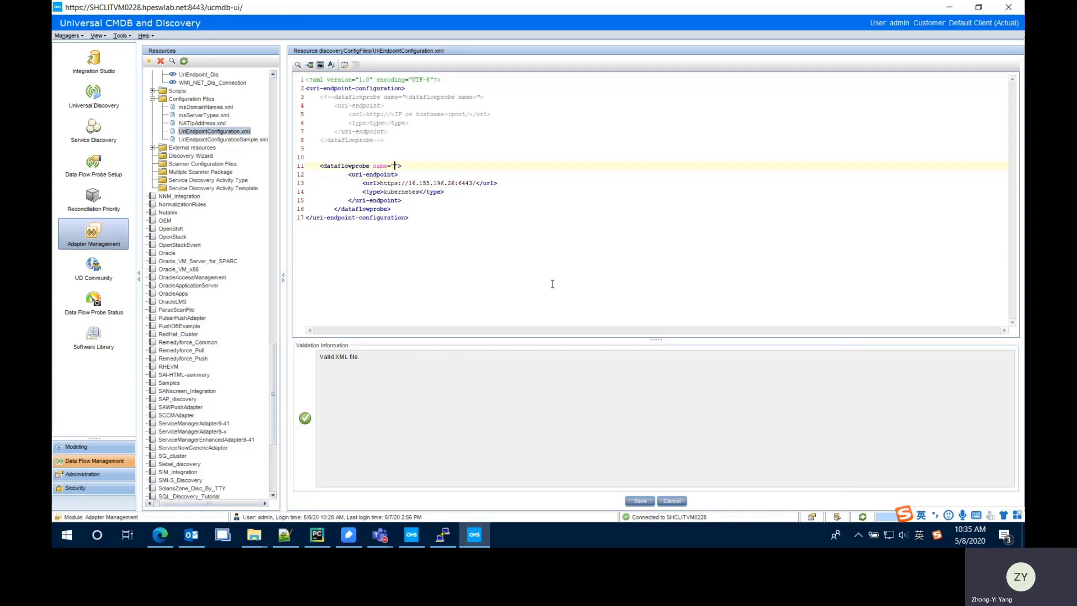
text(SHCLITVM0228)
click(639, 500)
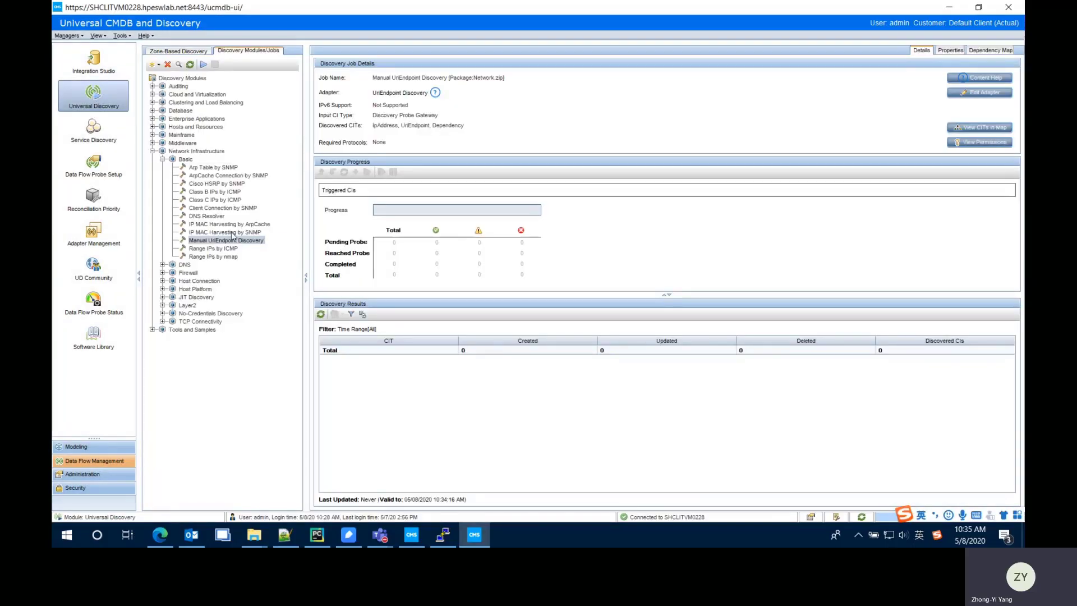
- Activate the Manual UriEndpoint Discovery job, declining to edit probe ranges
right_click(243, 240)
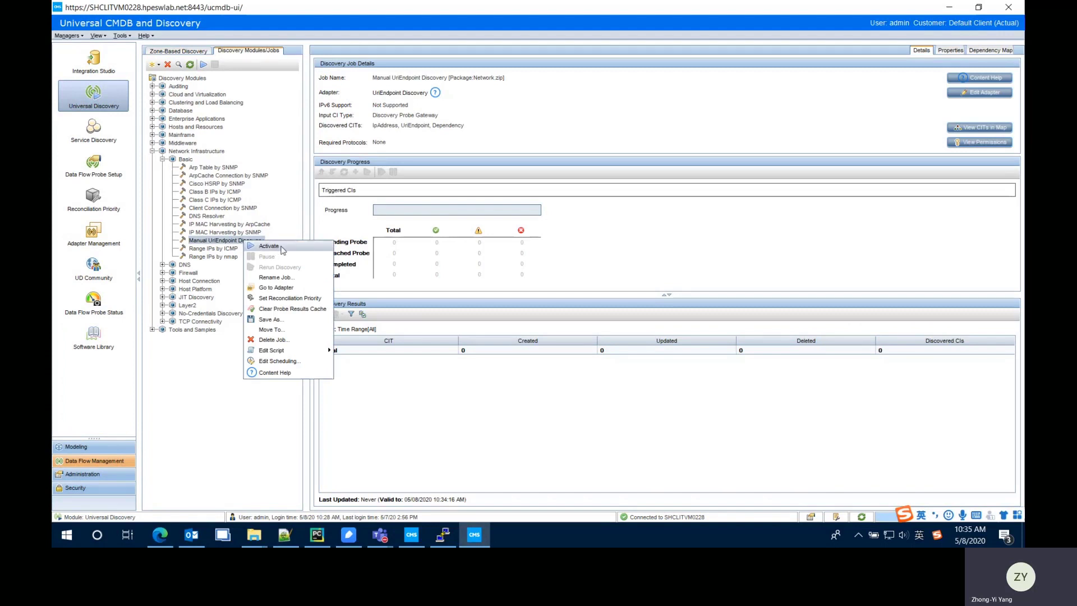
click(269, 246)
click(538, 292)
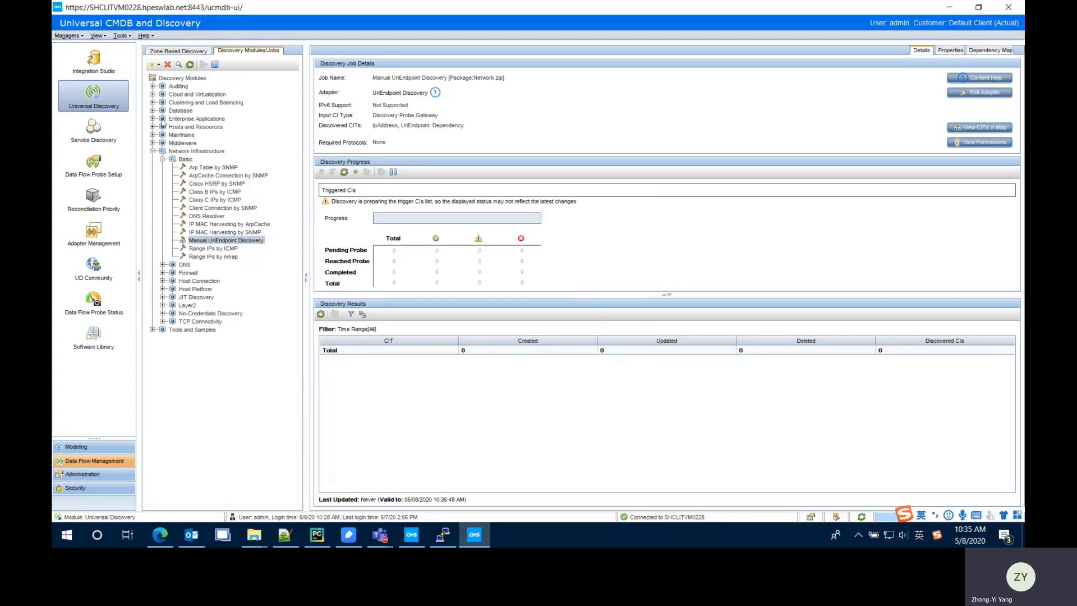
- Activate Kubernetes Discovery by RESTful API under Cloud and Virtualization > Kubernetes
click(151, 94)
click(269, 175)
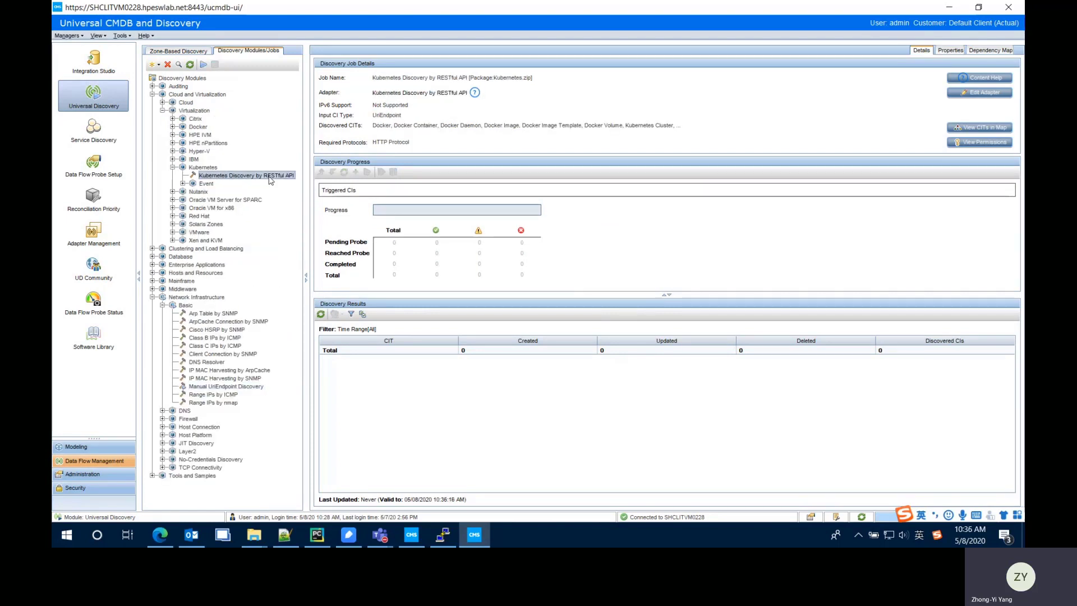
right_click(269, 176)
click(302, 185)
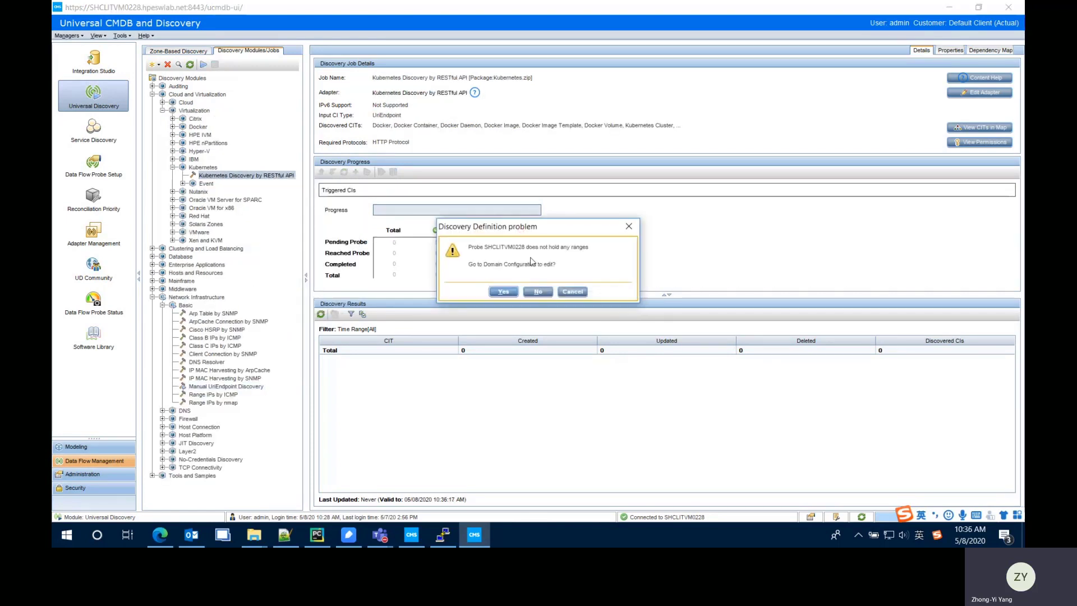
click(539, 292)
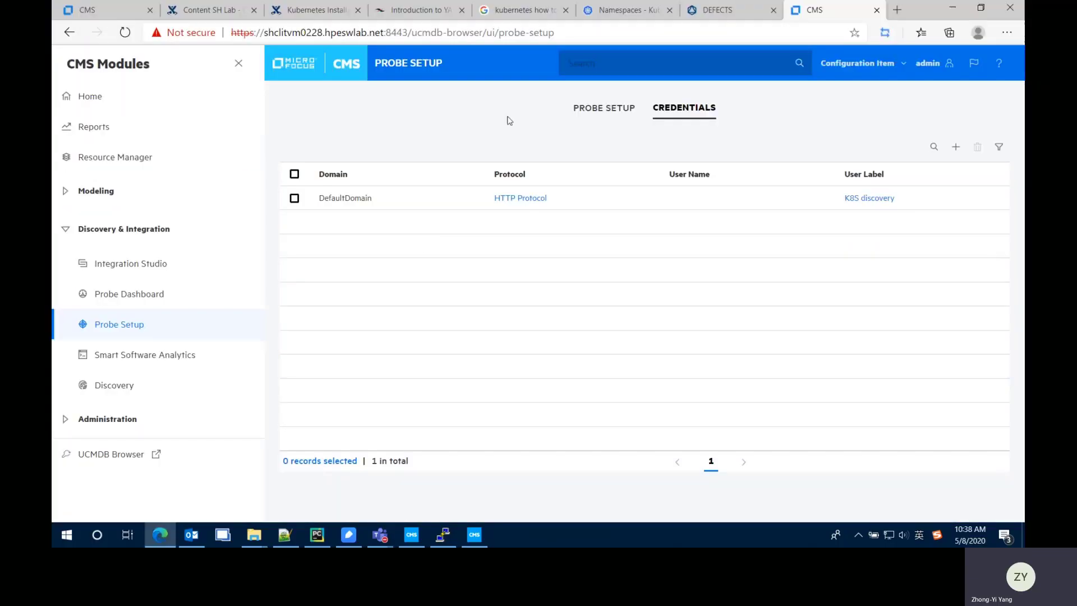
- Search queries and models for 'kub' to find the Kubernetes pod view
click(894, 67)
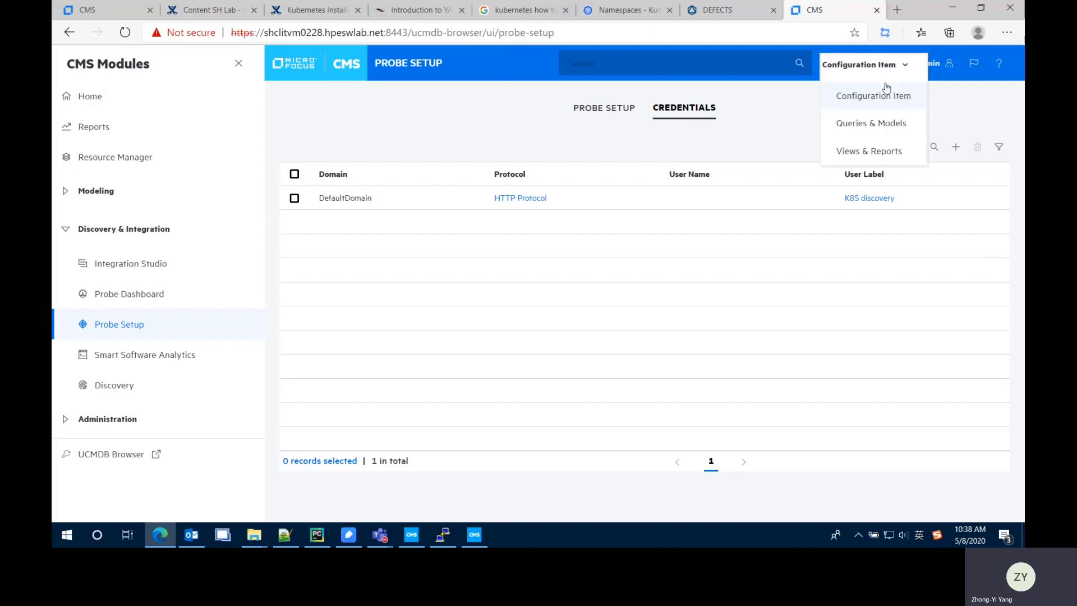
click(873, 122)
click(619, 67)
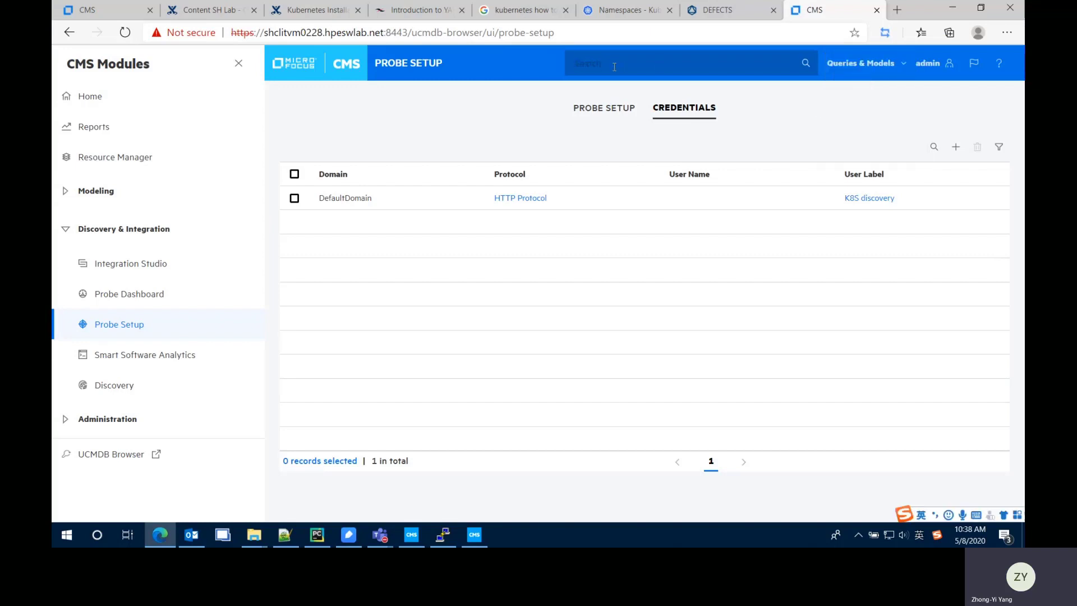
text(kub)
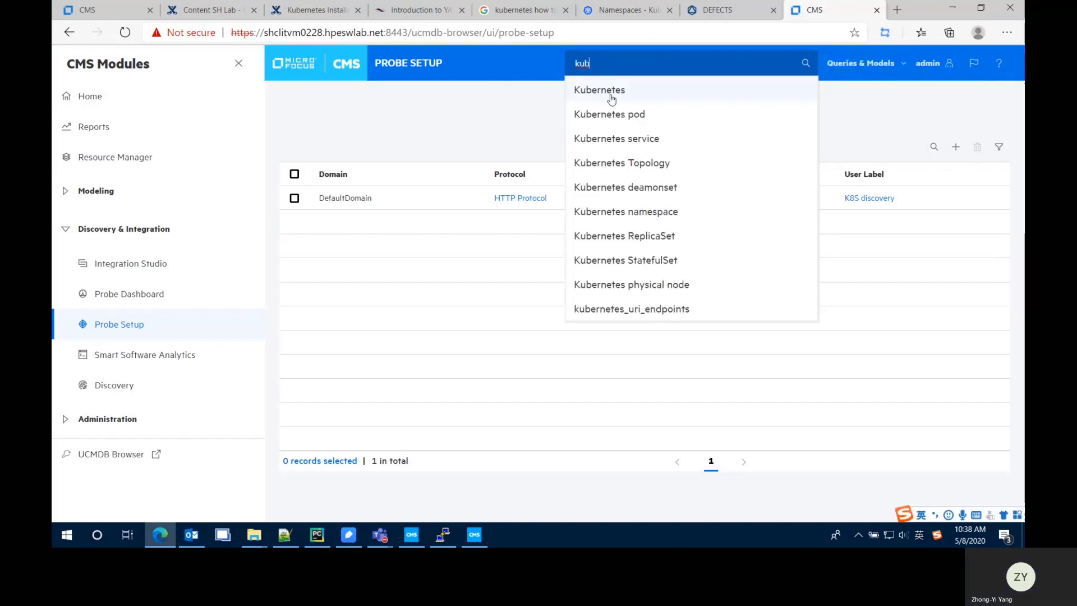
click(610, 112)
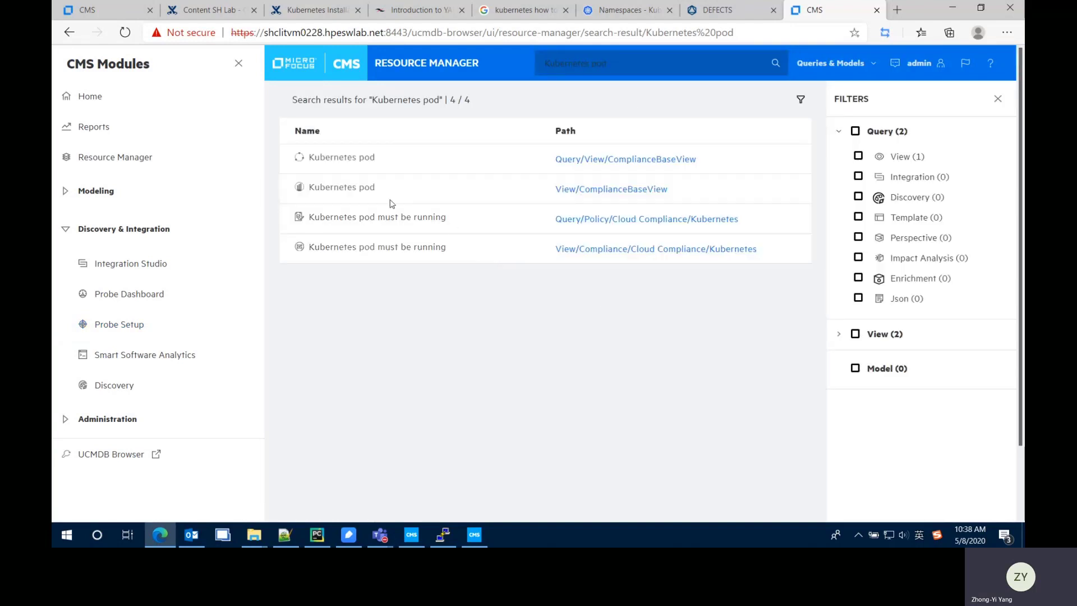
- Execute the Kubernetes pod view and browse the resulting pod map
click(394, 189)
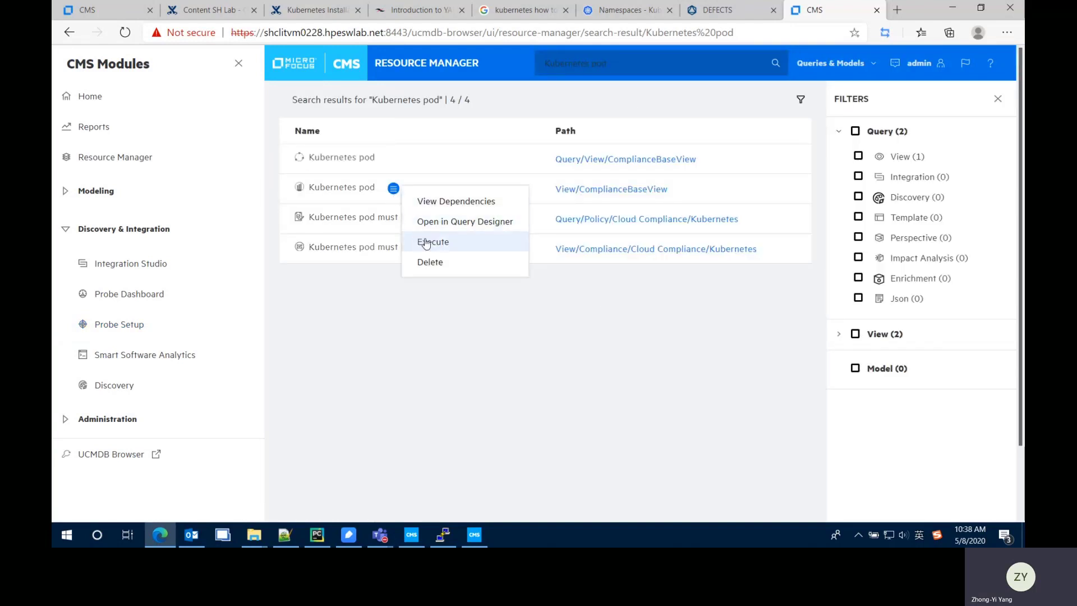
click(426, 242)
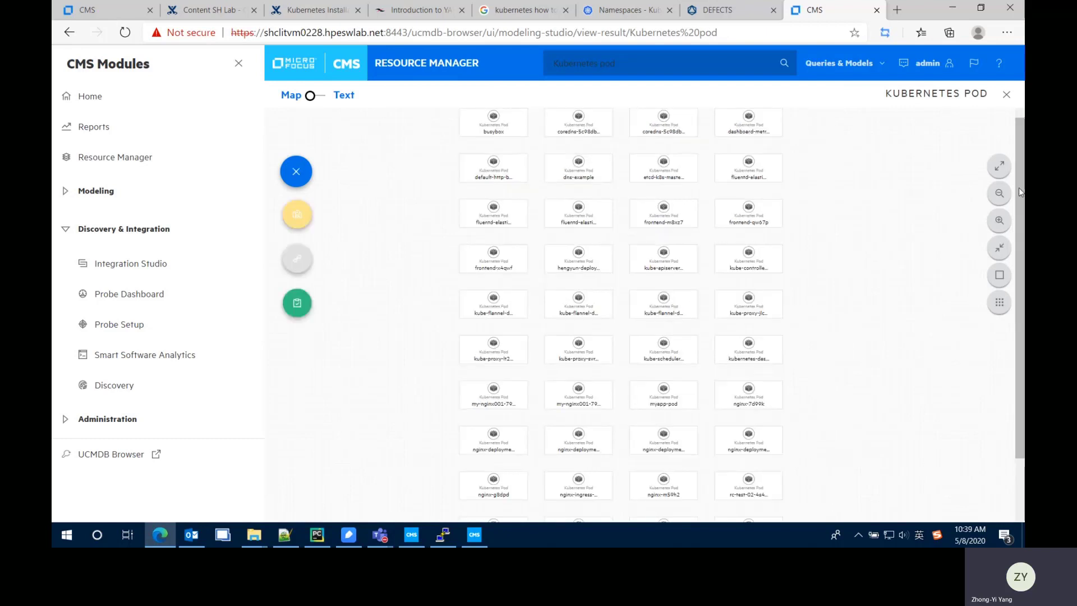
drag(1019, 194, 1021, 250)
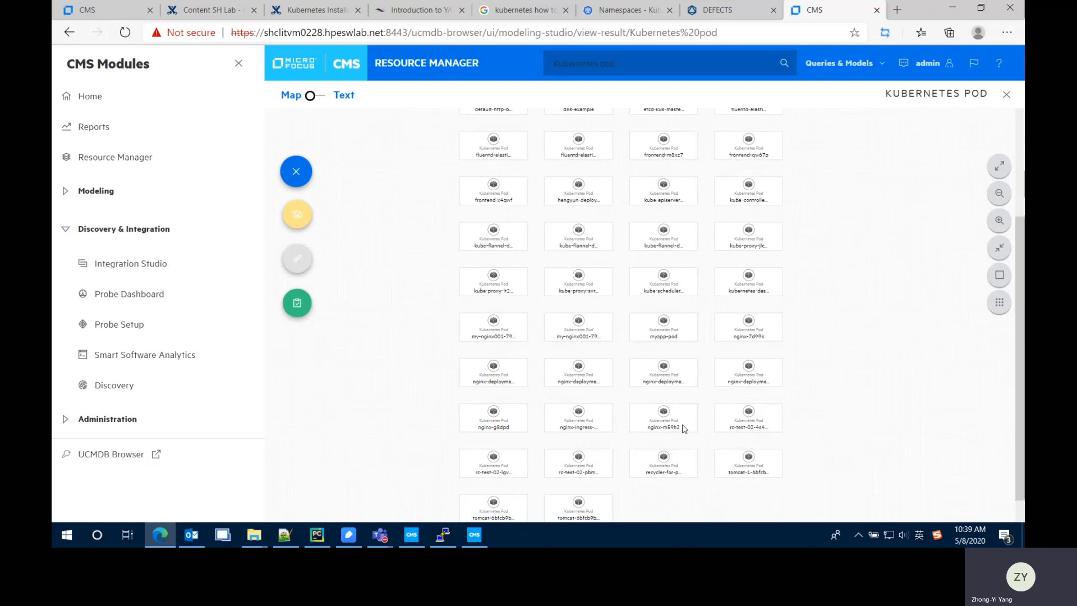
scroll(680, 428, up, 1)
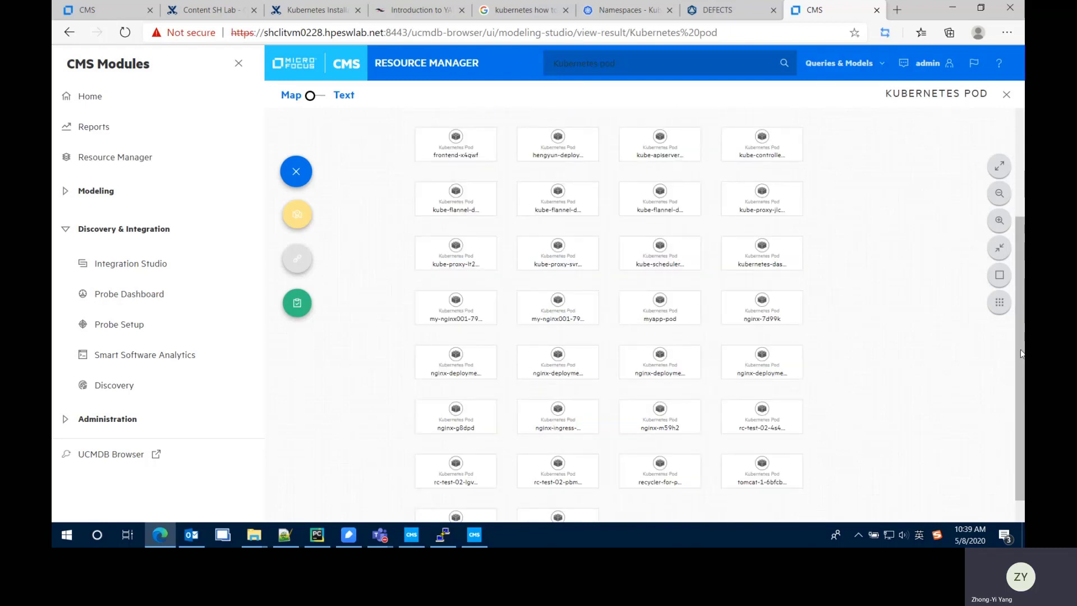
scroll(557, 147, up, 3)
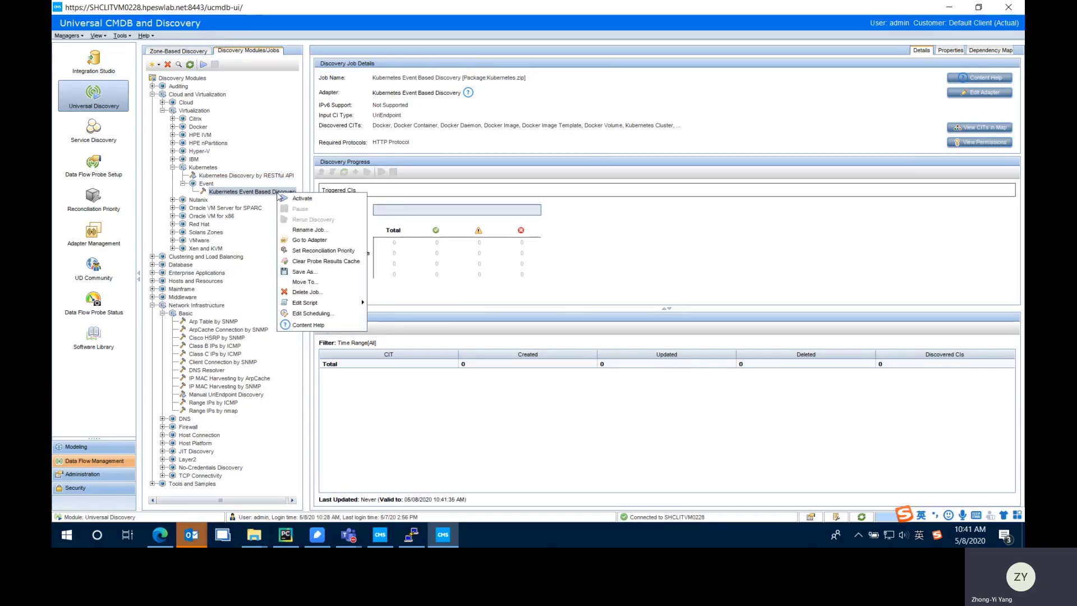
- Activate the Kubernetes Event Based Discovery job and confirm the prompt
click(307, 199)
click(539, 292)
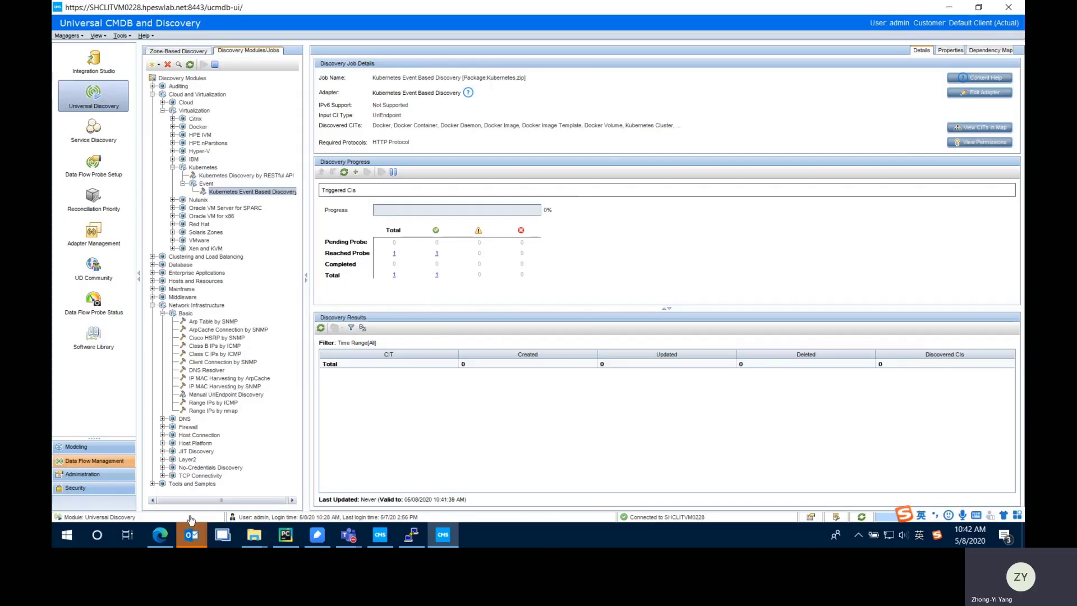
- Display cms_demo.yaml with more in the terminal, noting the pod name cms-demo
click(411, 535)
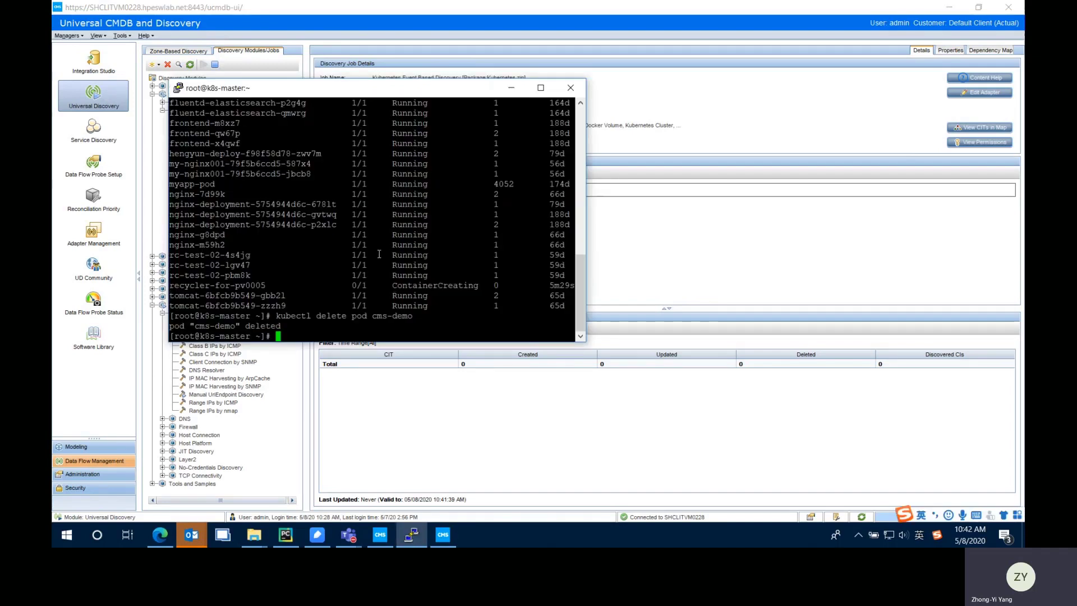
text(more cms)
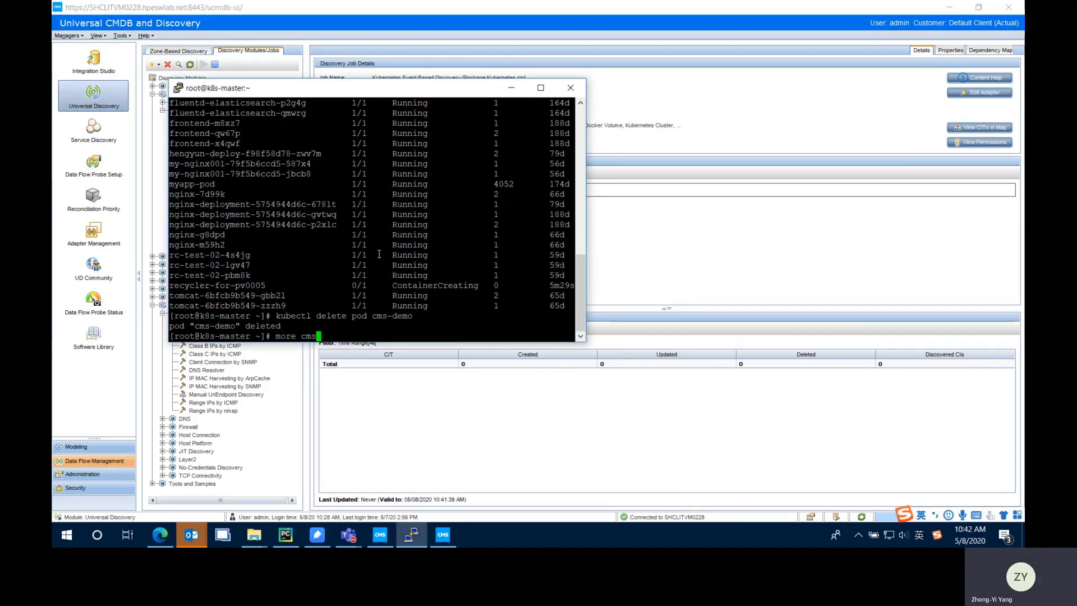
key(Tab)
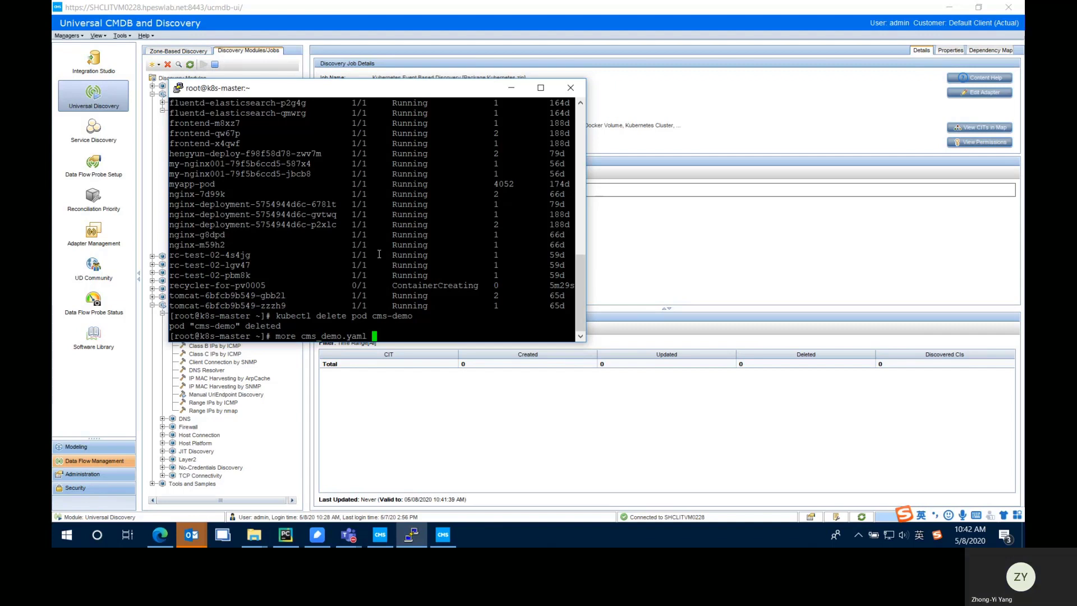
key(Return)
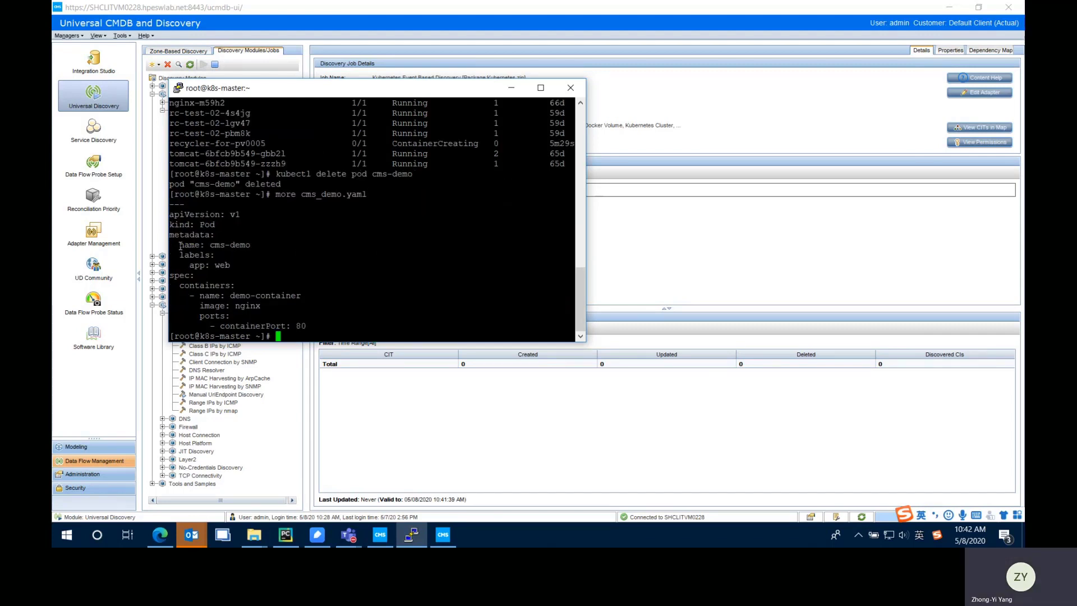
drag(180, 245, 251, 248)
click(298, 279)
- Create the pod with kubectl create -f cms_demo.yaml and confirm cms-demo is Running
click(1010, 411)
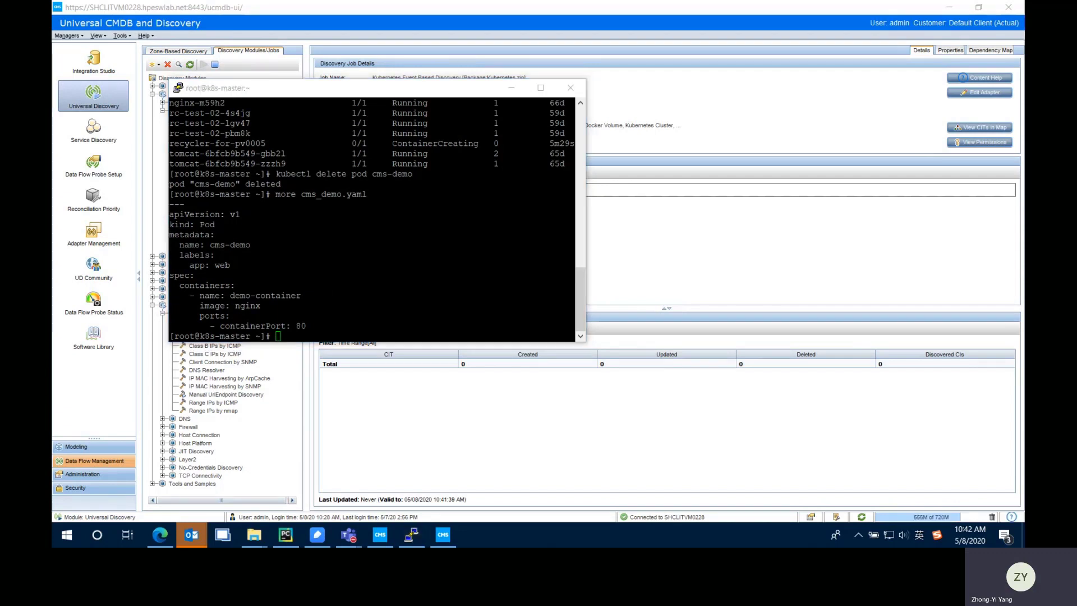
click(372, 284)
key(Up)
key(Up)
key(Up)
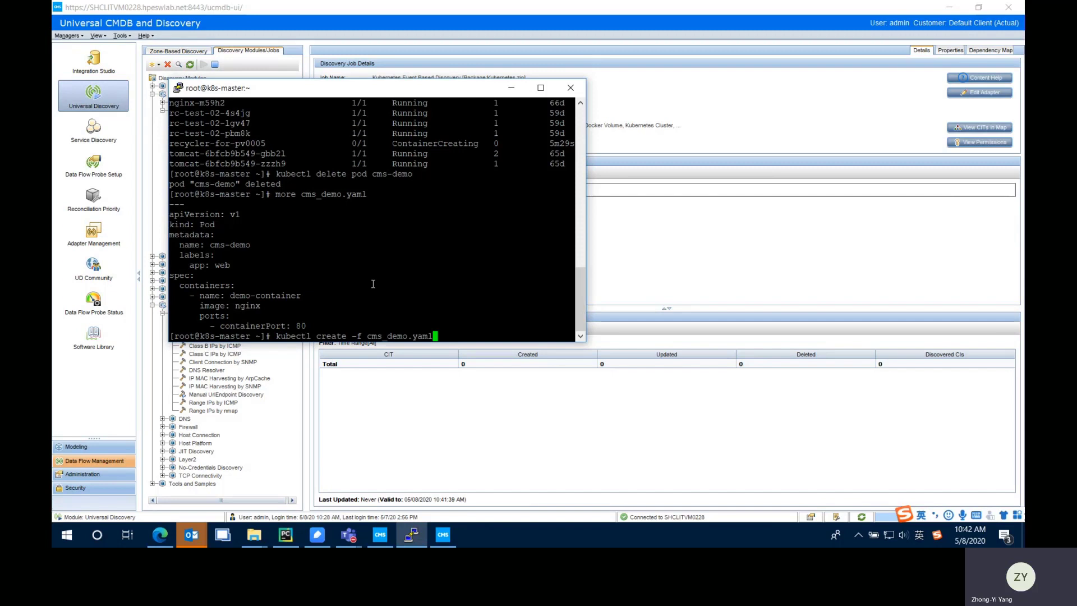
key(Return)
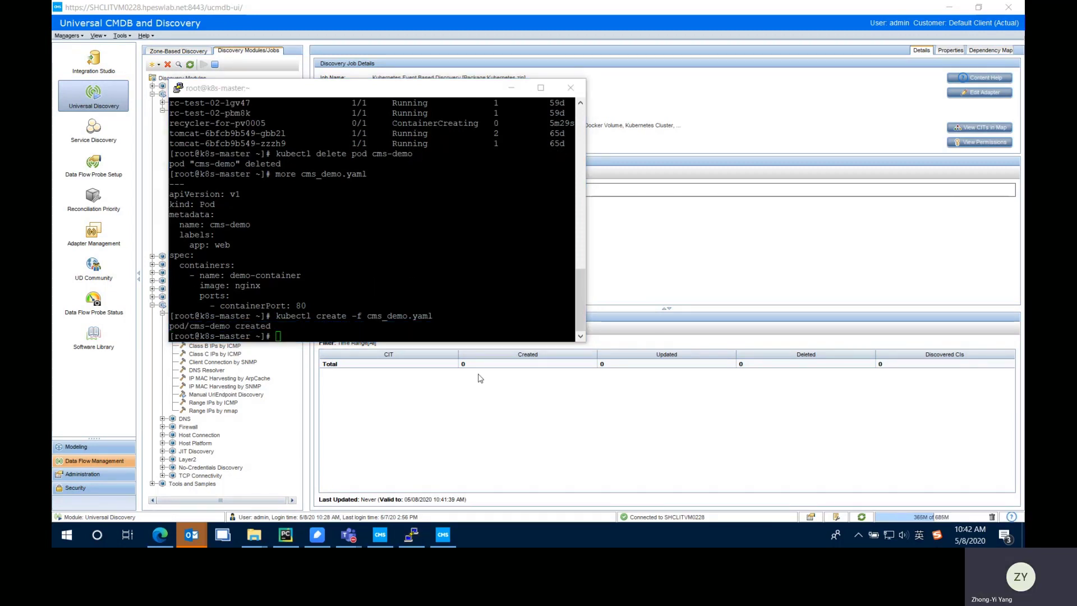
key(Up)
key(Up)
key(Up)
key(Up)
key(Return)
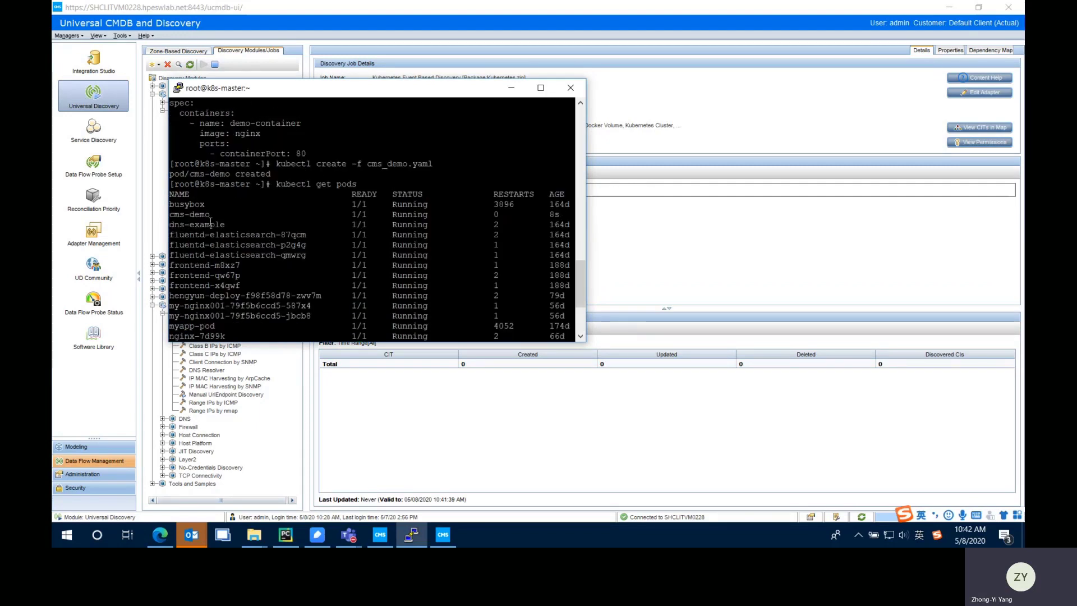
drag(210, 213, 170, 214)
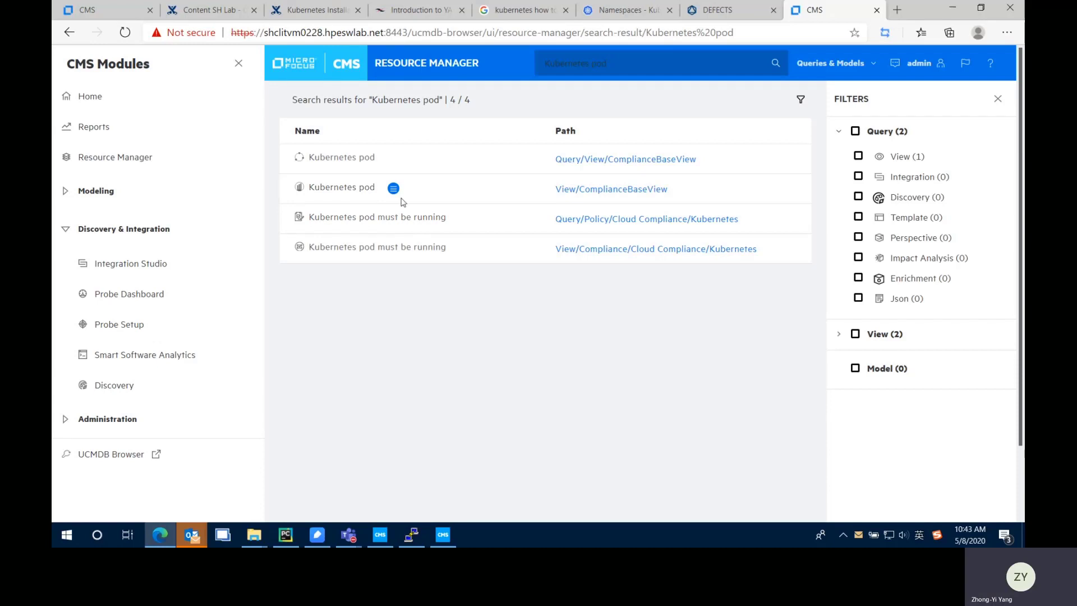
- Execute the Kubernetes pod view again and select the new cms-demo pod in the map
click(394, 190)
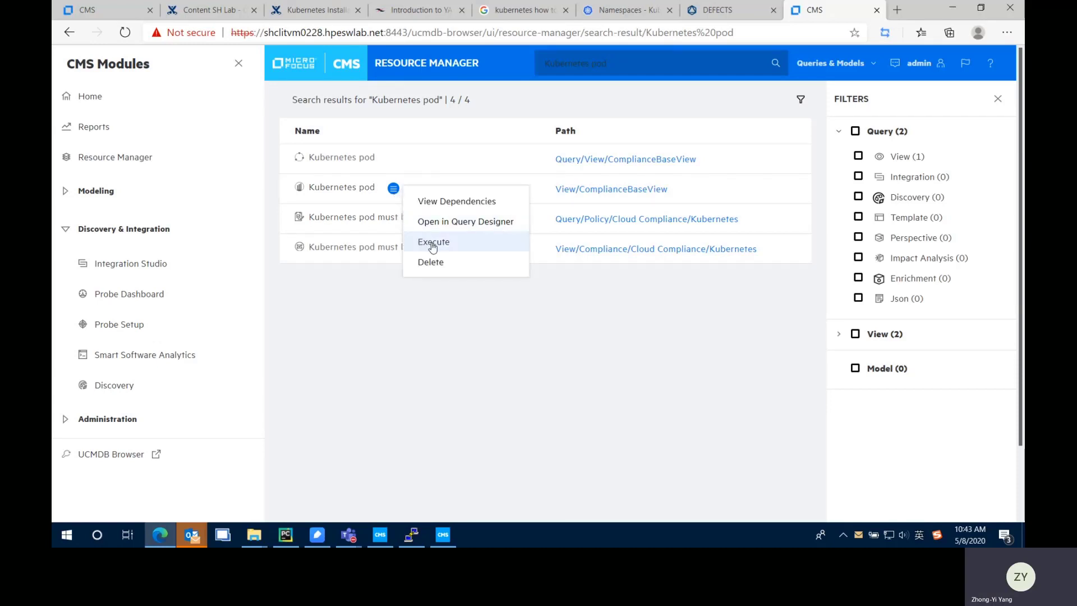
click(433, 242)
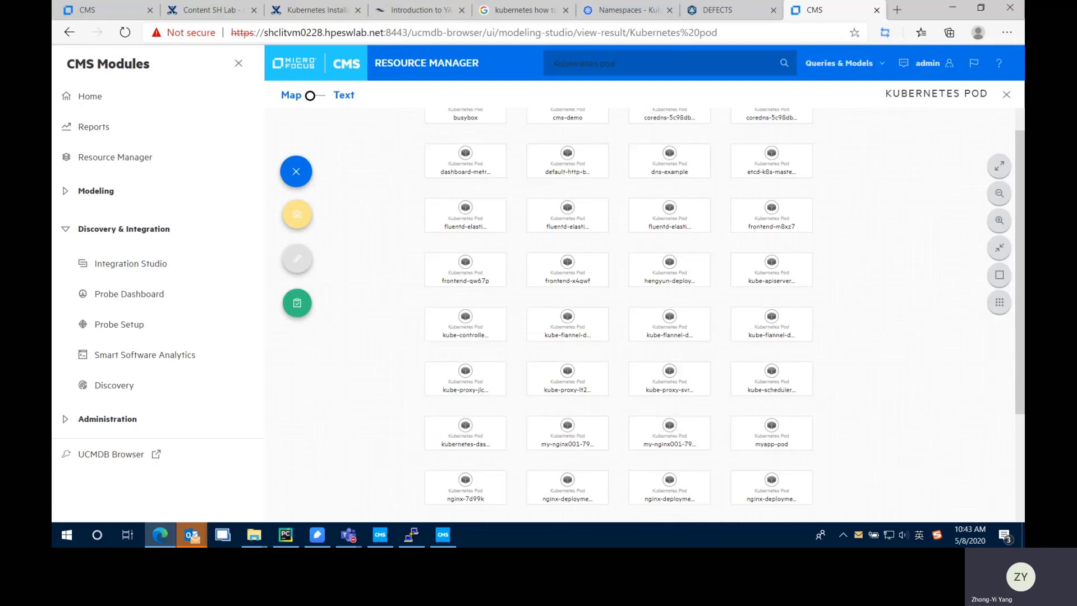
scroll(559, 112, up, 1)
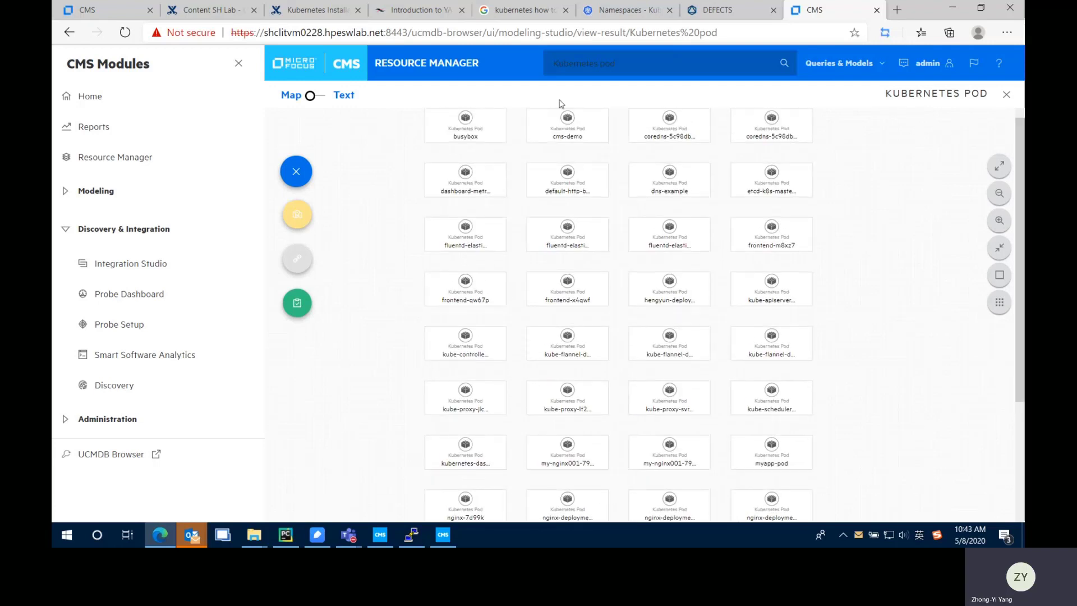
click(568, 126)
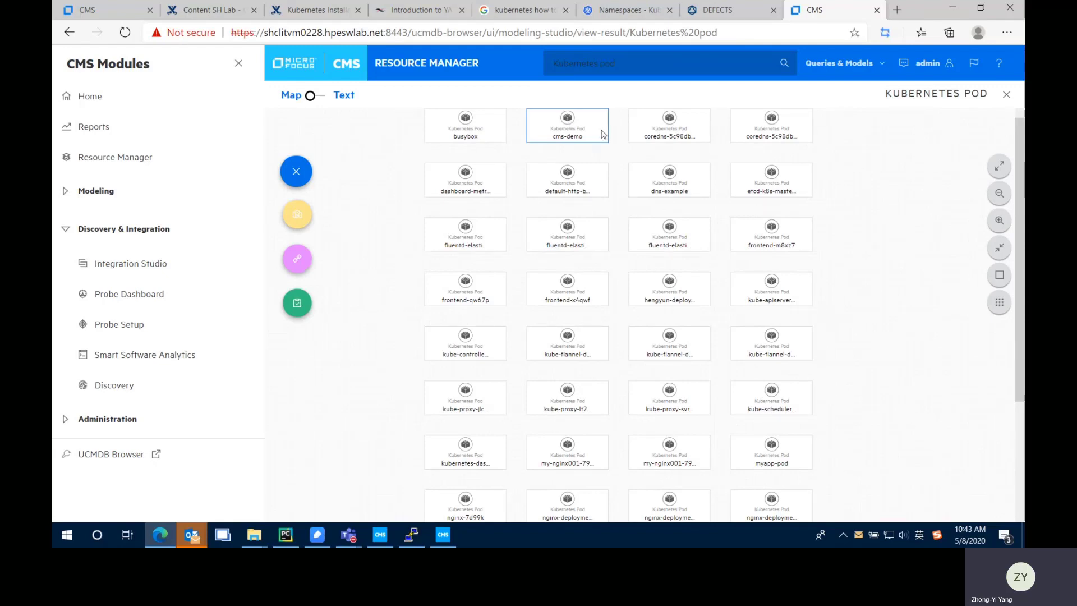
click(568, 120)
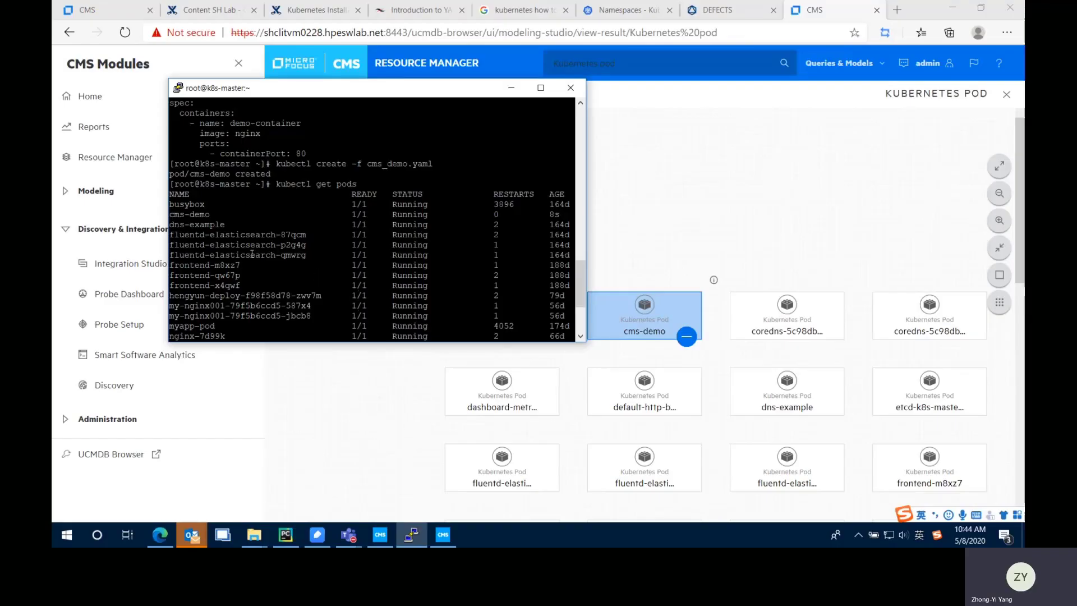
- Run kubectl delete pod cms-demo in the terminal
scroll(259, 268, down, 4)
right_click(339, 318)
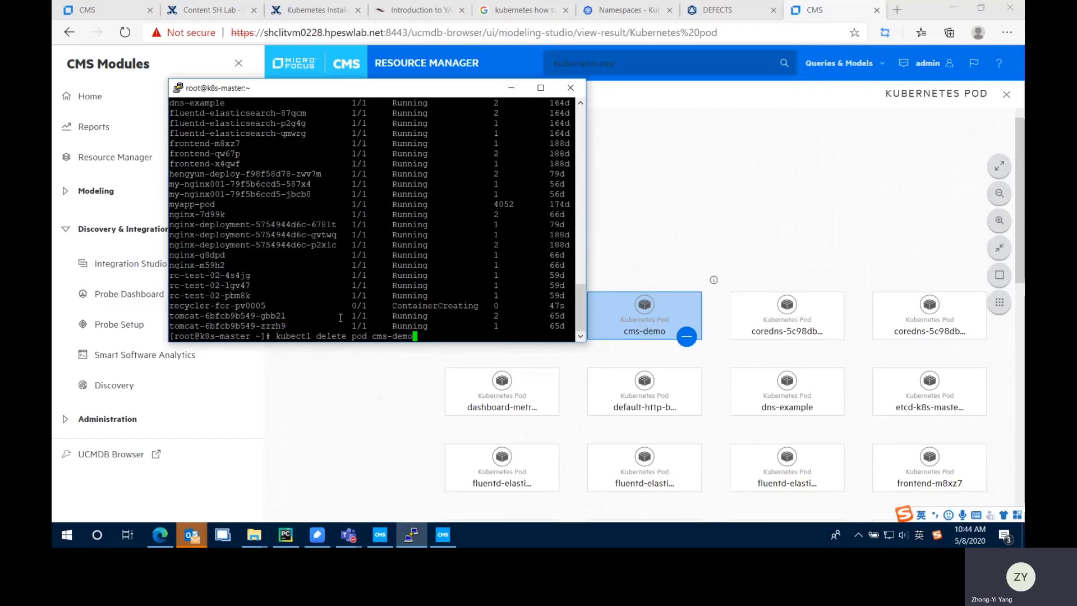
key(Return)
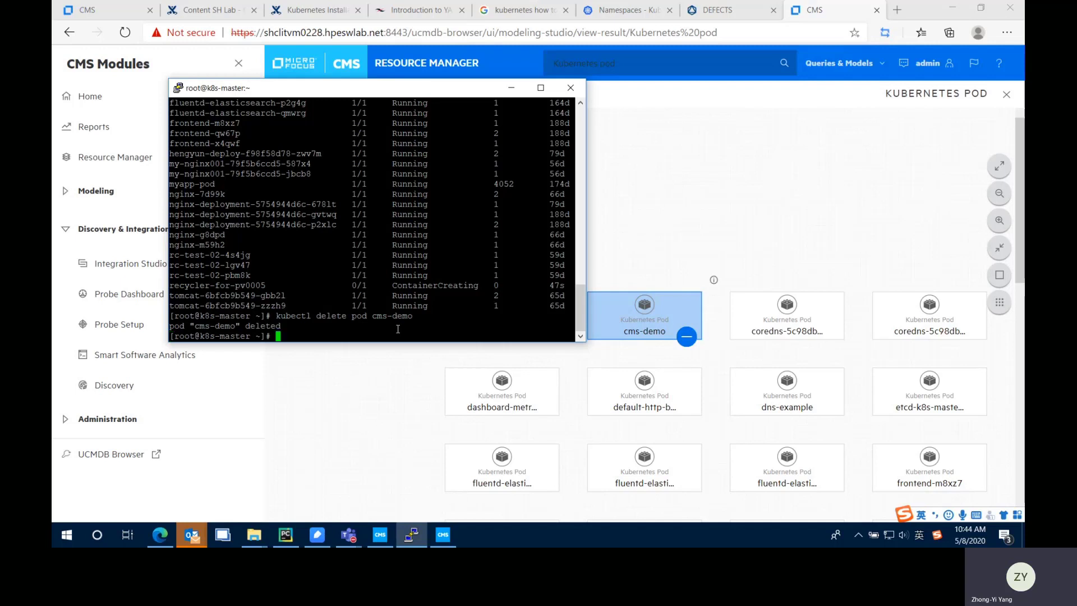
- List pods with kubectl get pods and confirm cms-demo is no longer there
key(Up)
key(Up)
key(Return)
scroll(398, 329, up, 10)
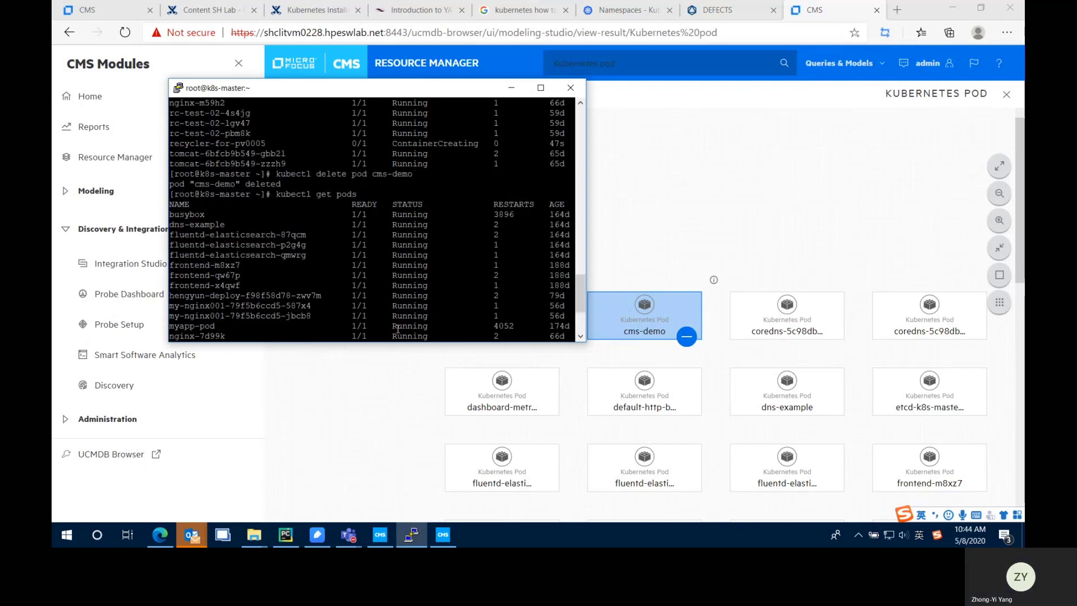
scroll(217, 261, down, 10)
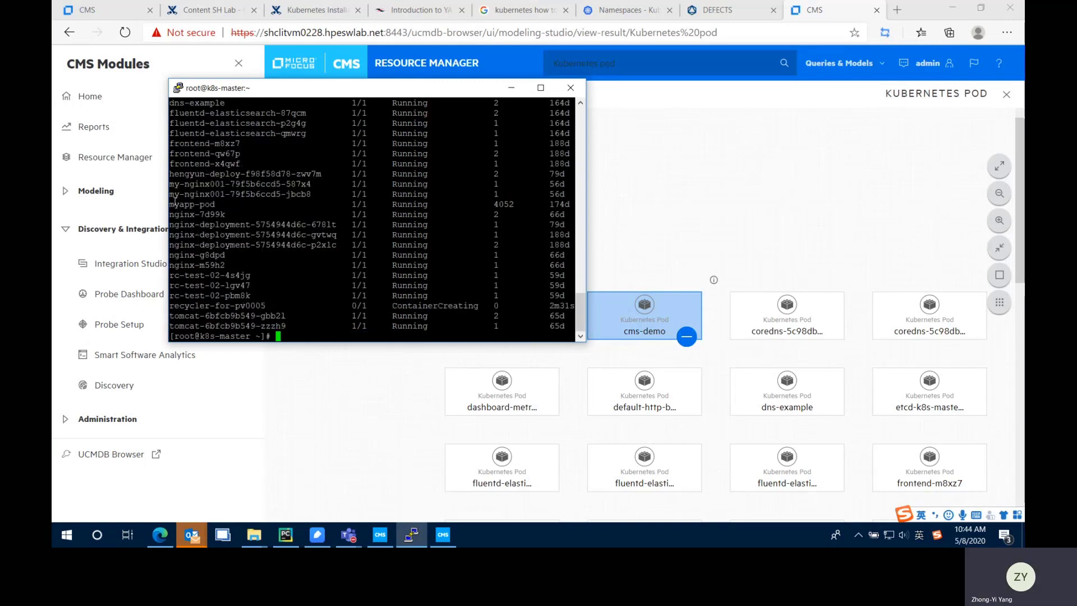
scroll(207, 212, up, 4)
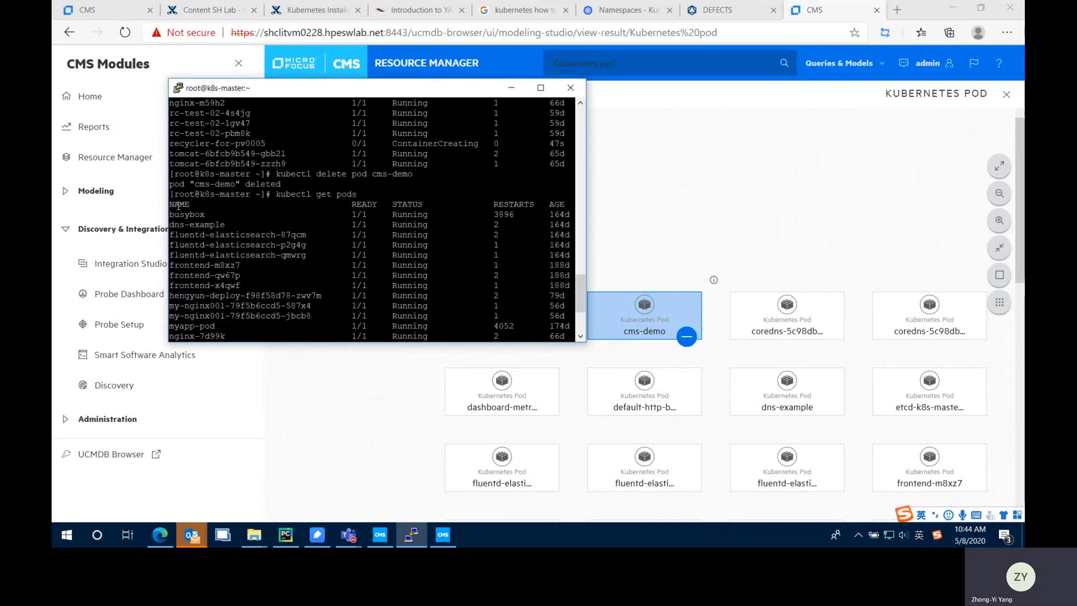
drag(180, 214, 369, 247)
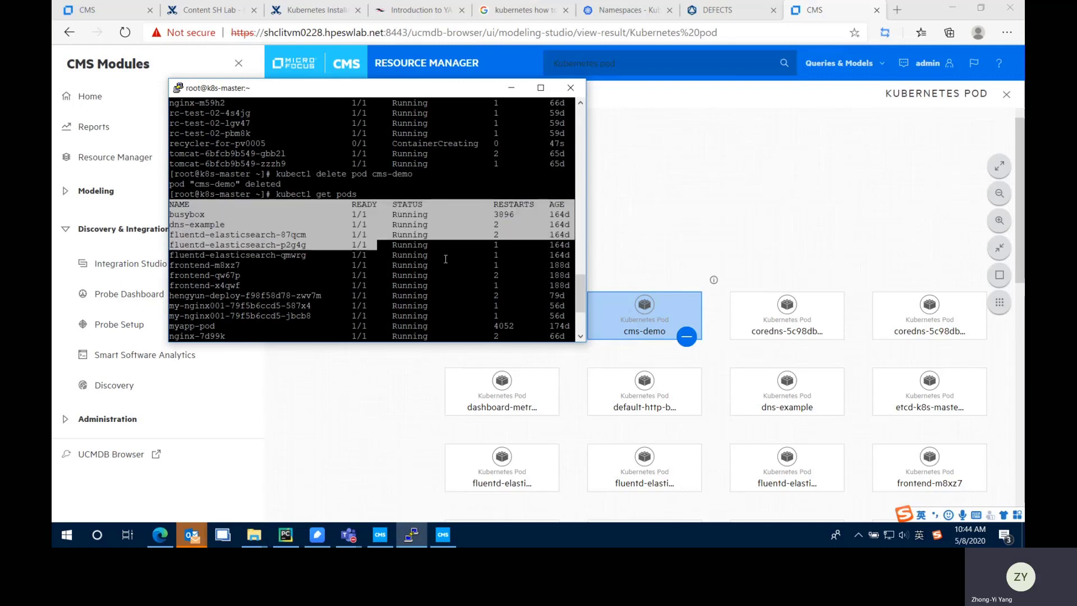
click(530, 216)
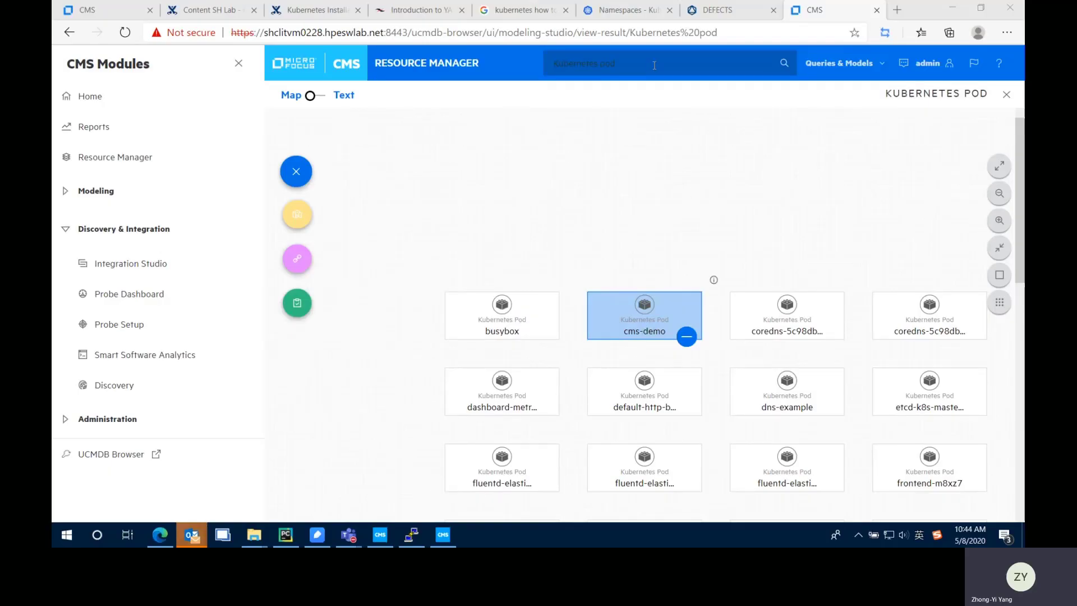
- Find and execute the Kubernetes pod view, then scroll the refreshed map to confirm cms-demo is gone
click(654, 65)
click(620, 113)
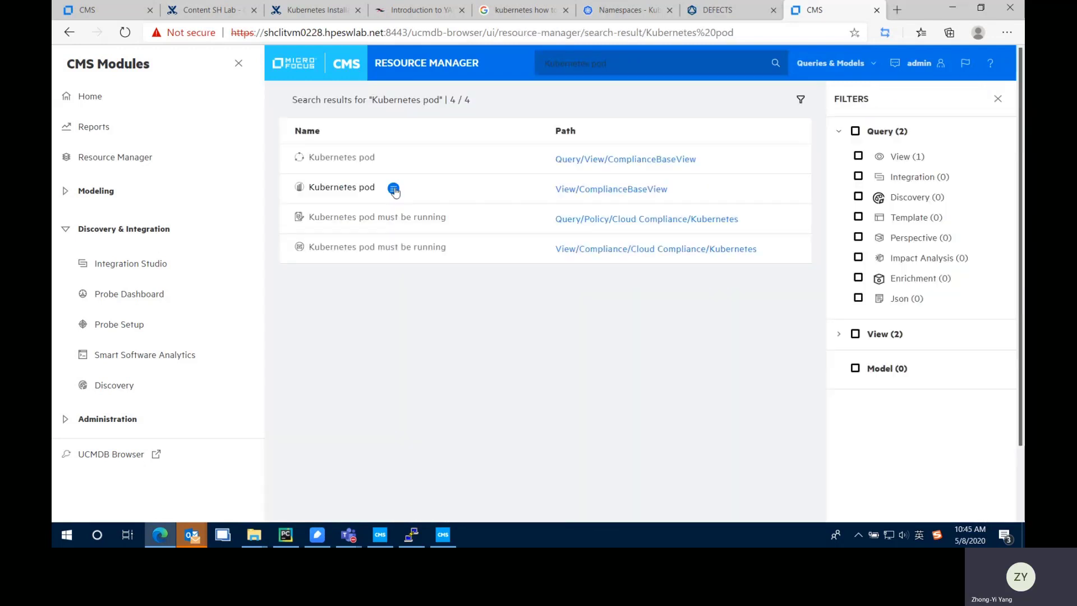
click(393, 188)
click(426, 242)
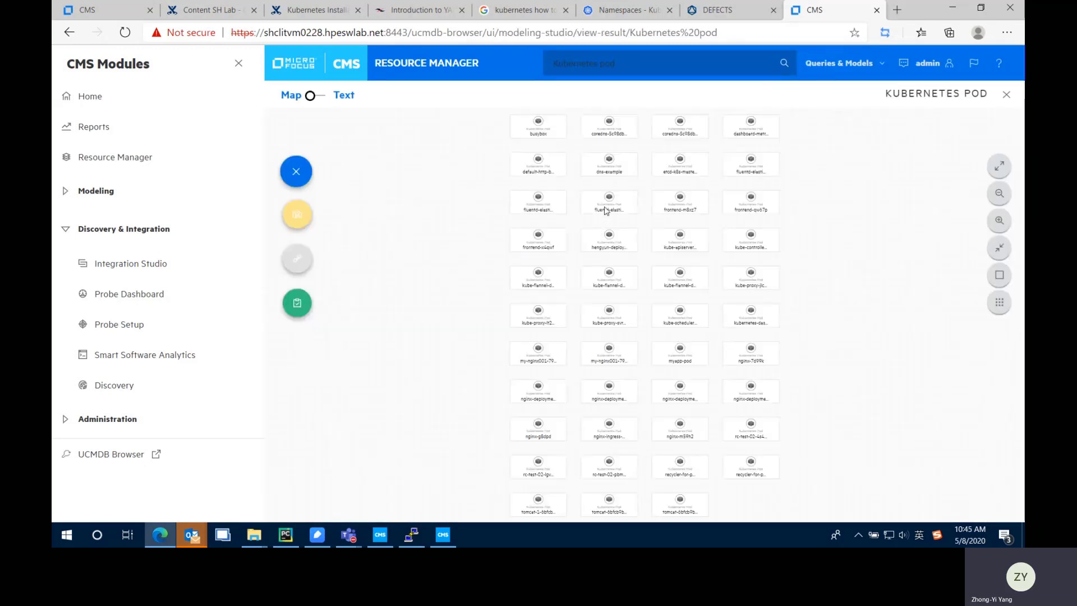
scroll(934, 242, up, 2)
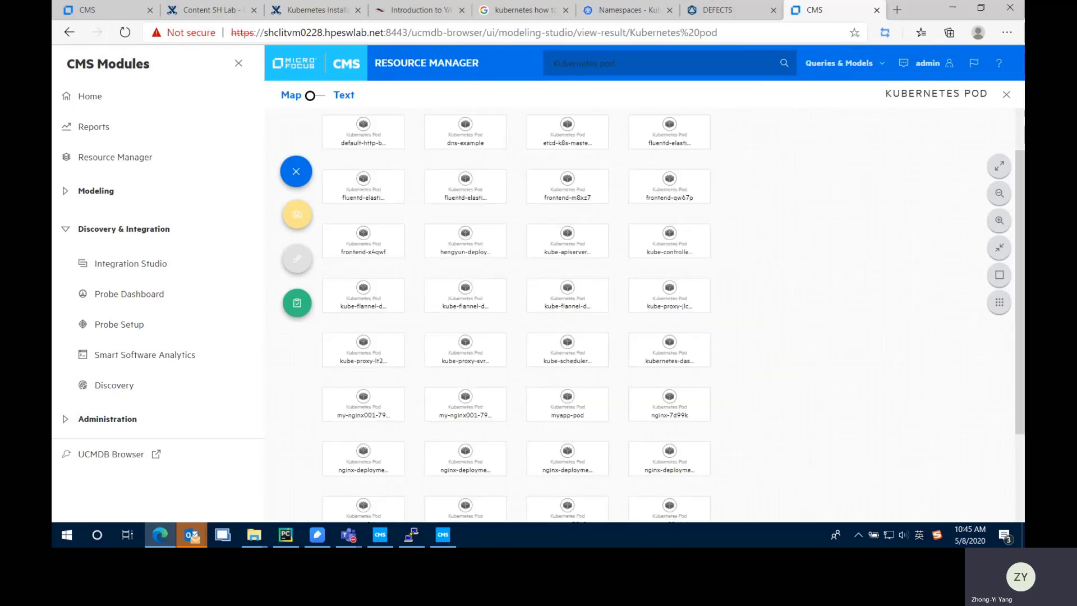
drag(1018, 230, 1018, 196)
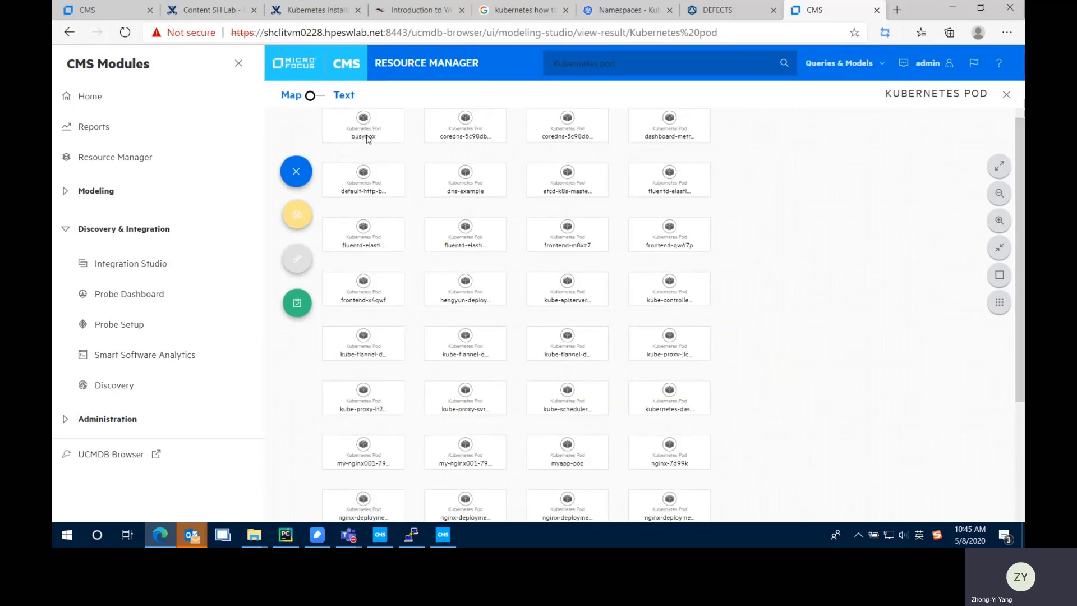